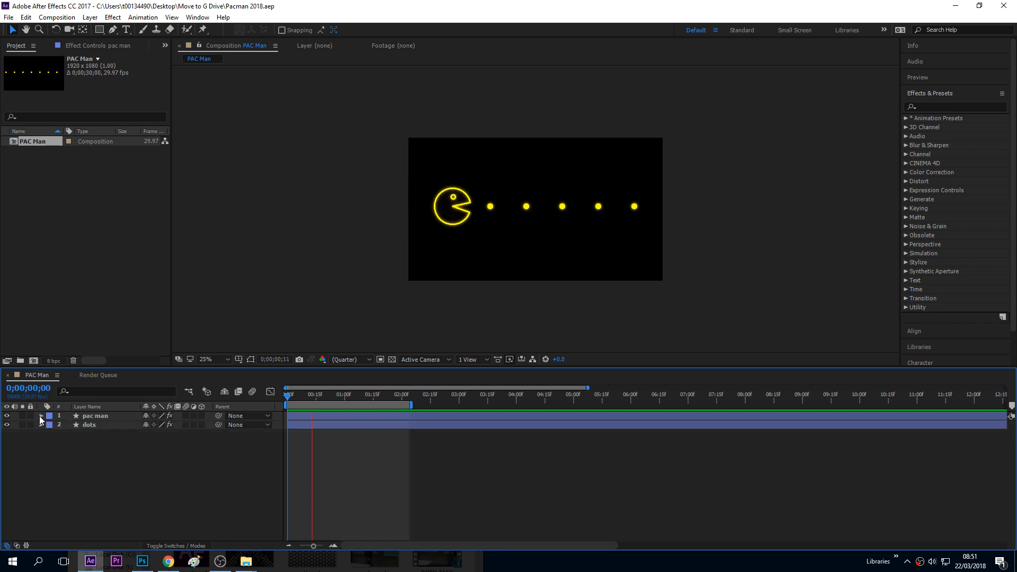
click(97, 417)
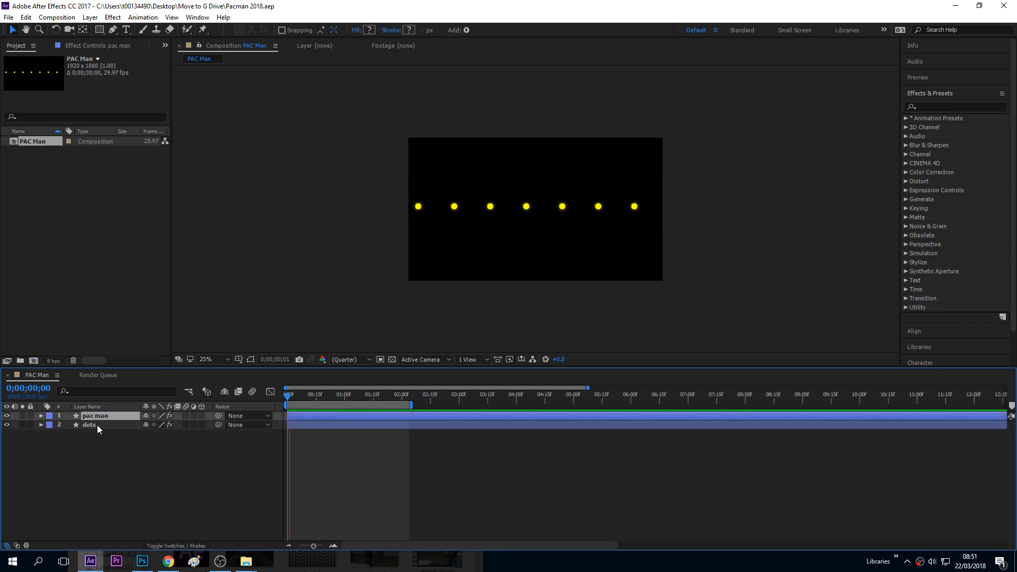
click(97, 425)
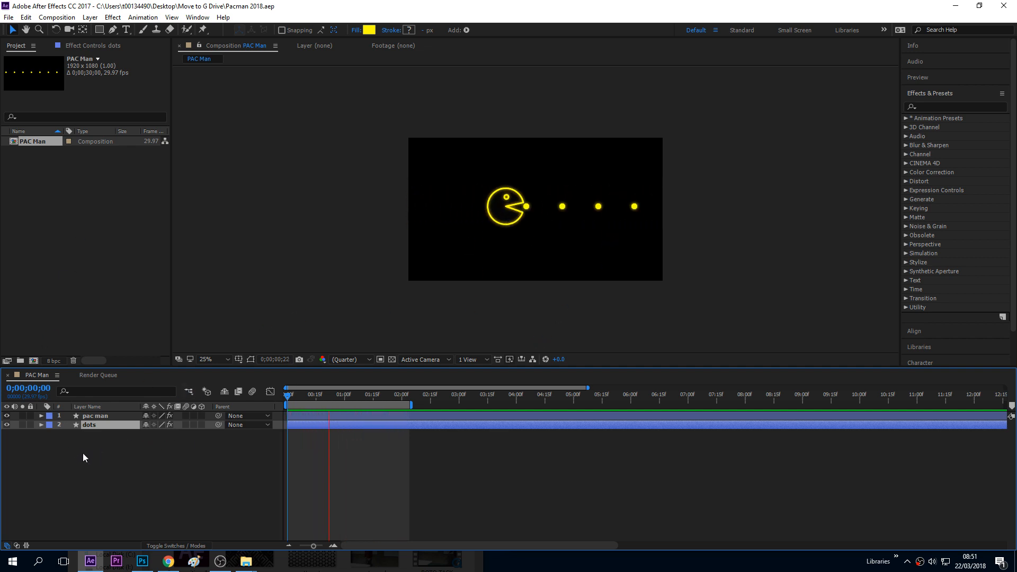
click(106, 450)
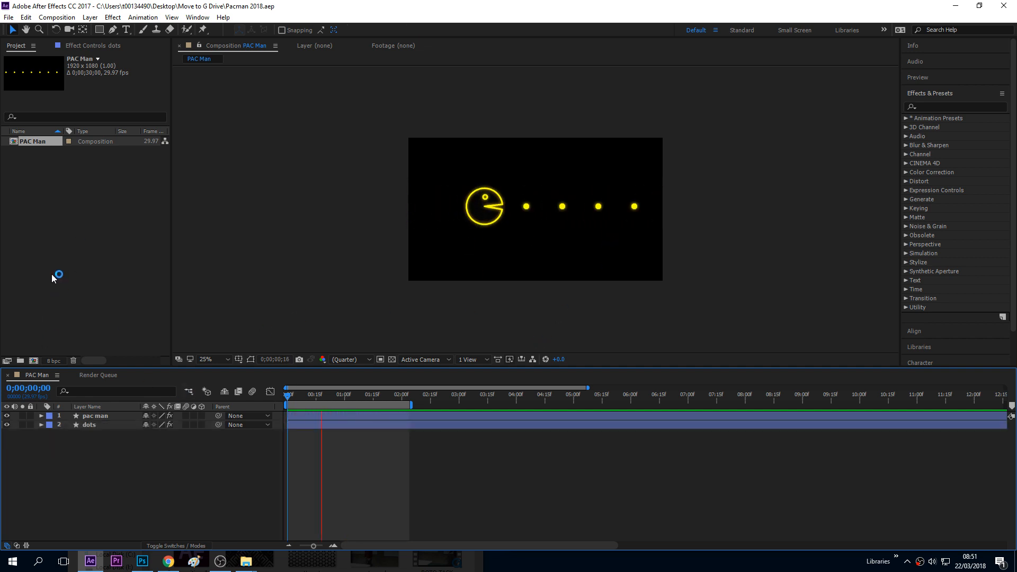
Create a new composition named PACMAN 2 with a black background.
click(44, 329)
click(34, 361)
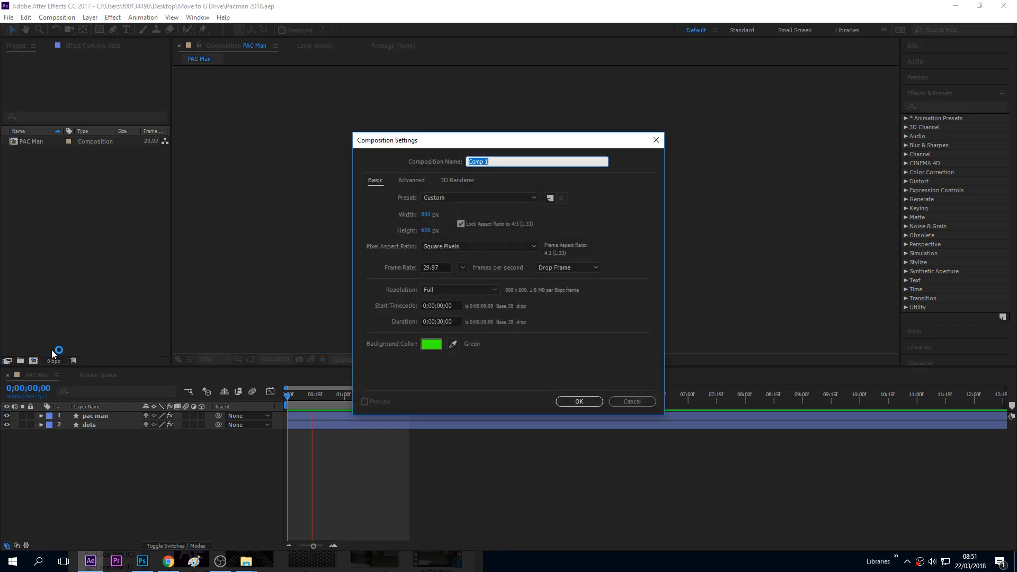
text(P)
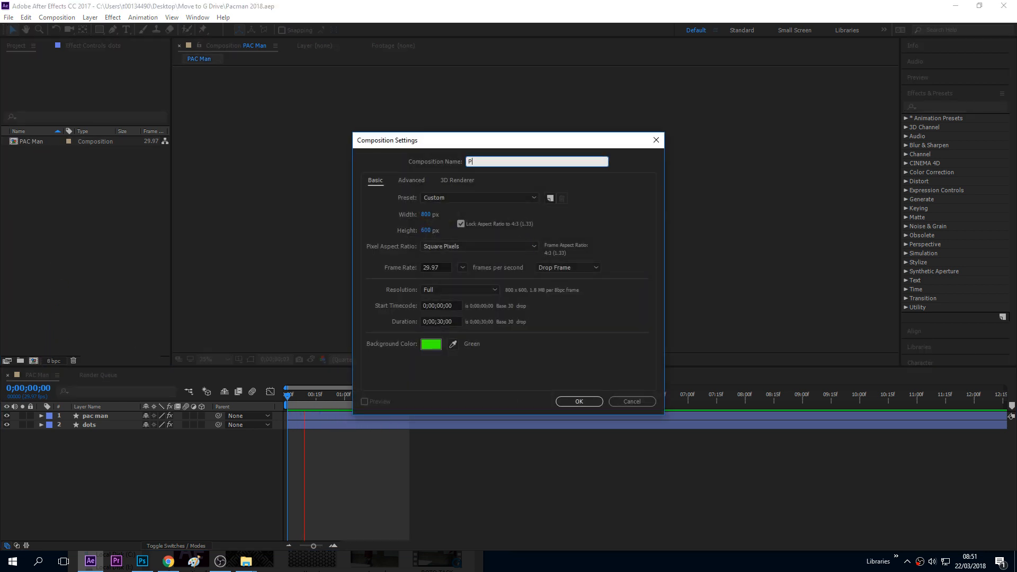
text(ACMAN 2)
click(430, 344)
drag(431, 313, 377, 357)
click(614, 216)
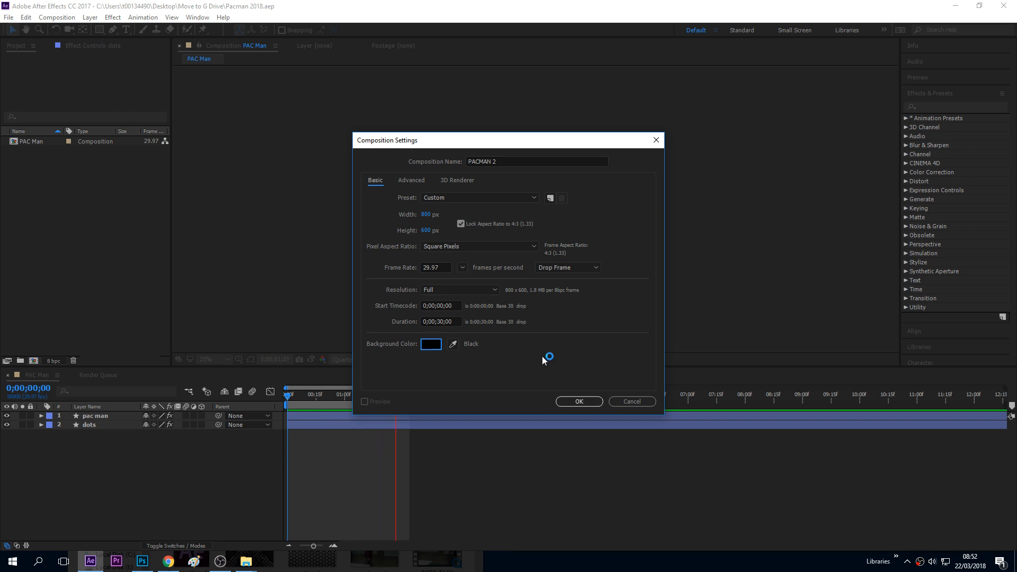
click(588, 402)
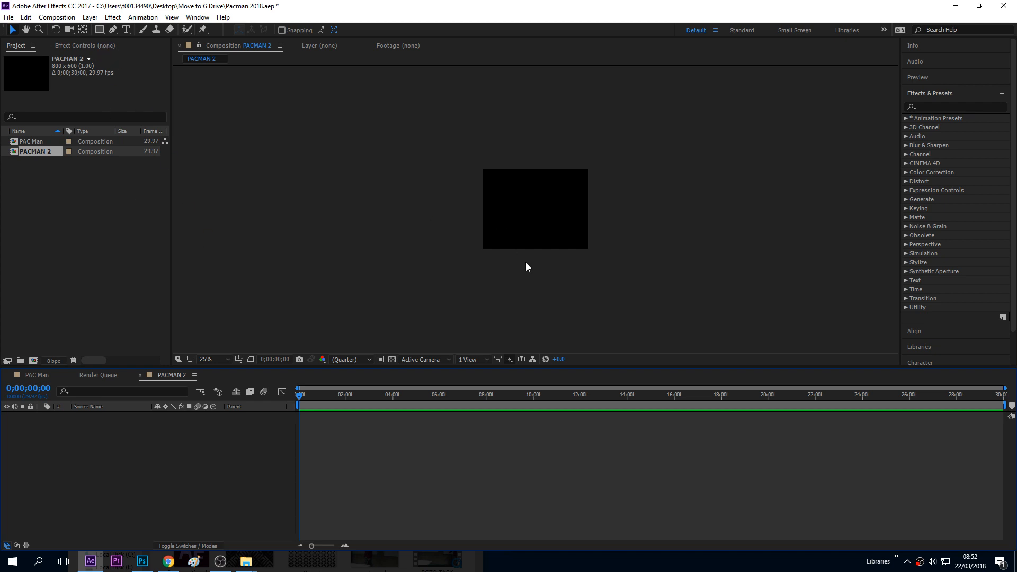
Unlock the aspect ratio of the PACMAN 2 composition and set its size to 1920 × 1080 px.
key(period)
right_click(98, 456)
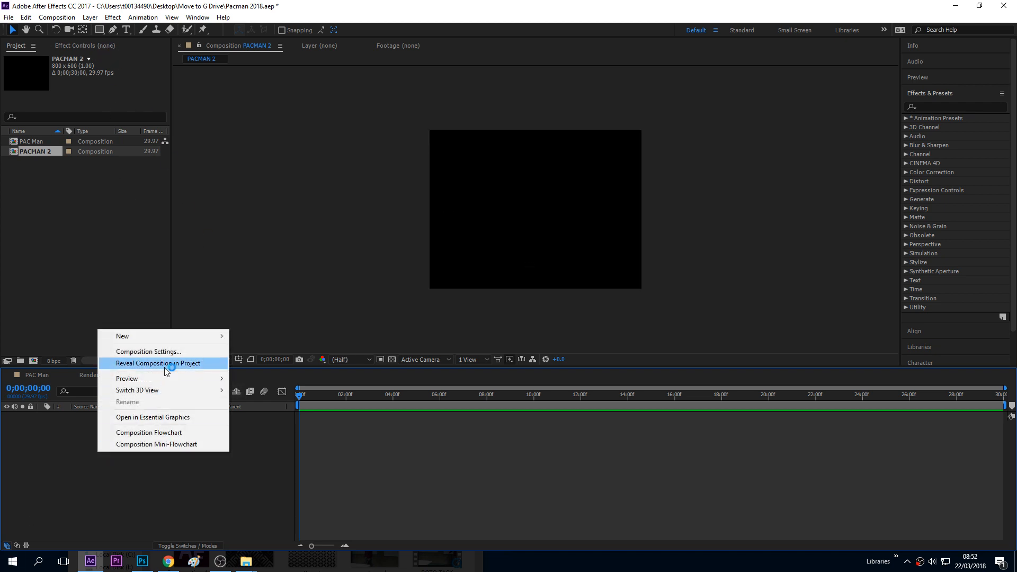
click(132, 351)
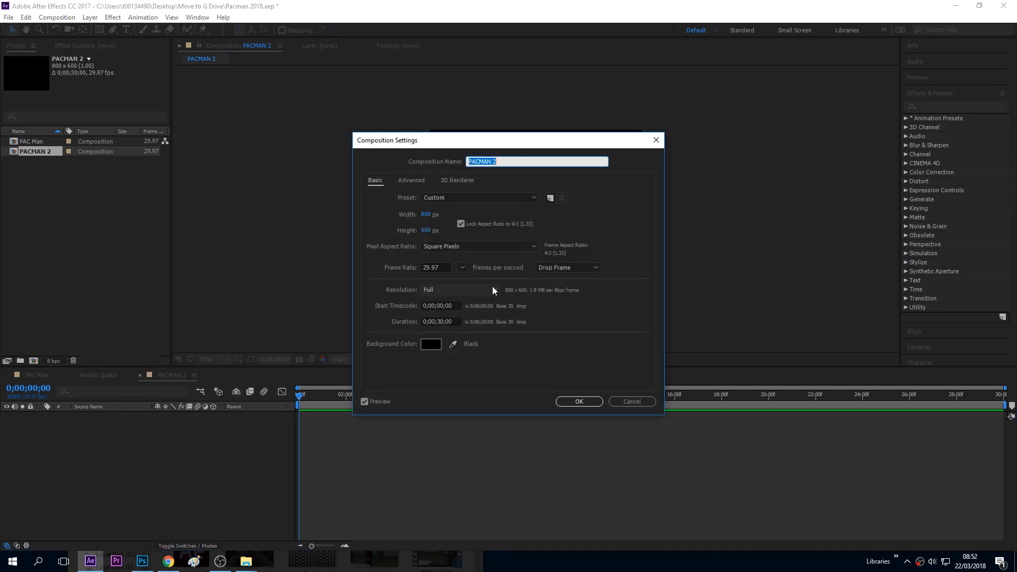
click(425, 215)
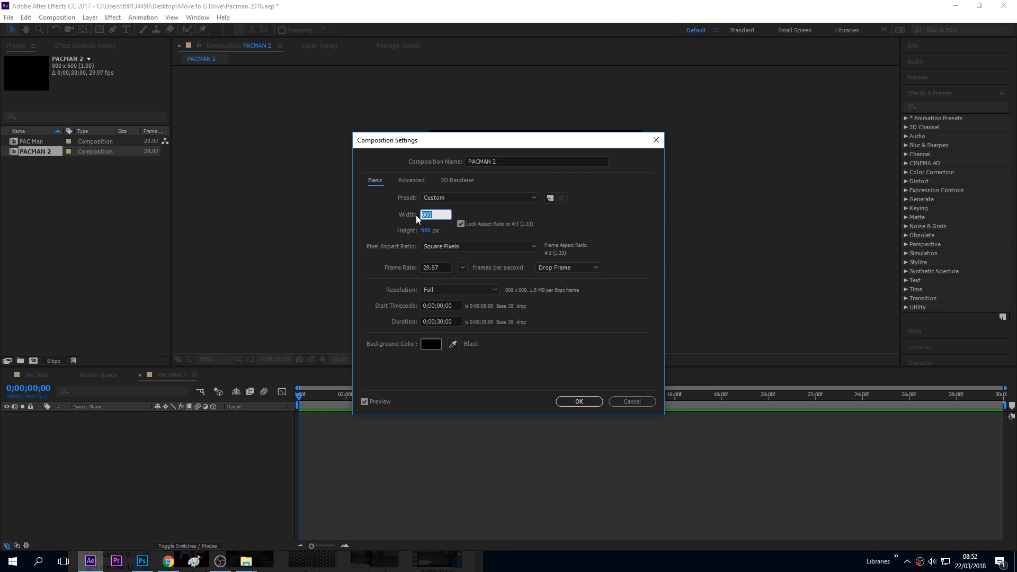
text(1920)
click(461, 223)
click(427, 231)
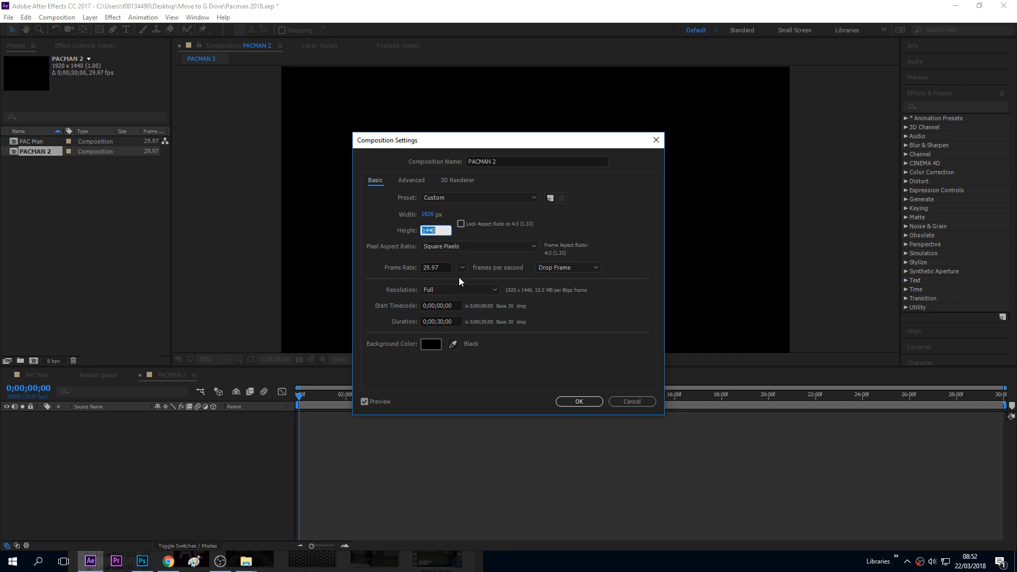
text(180)
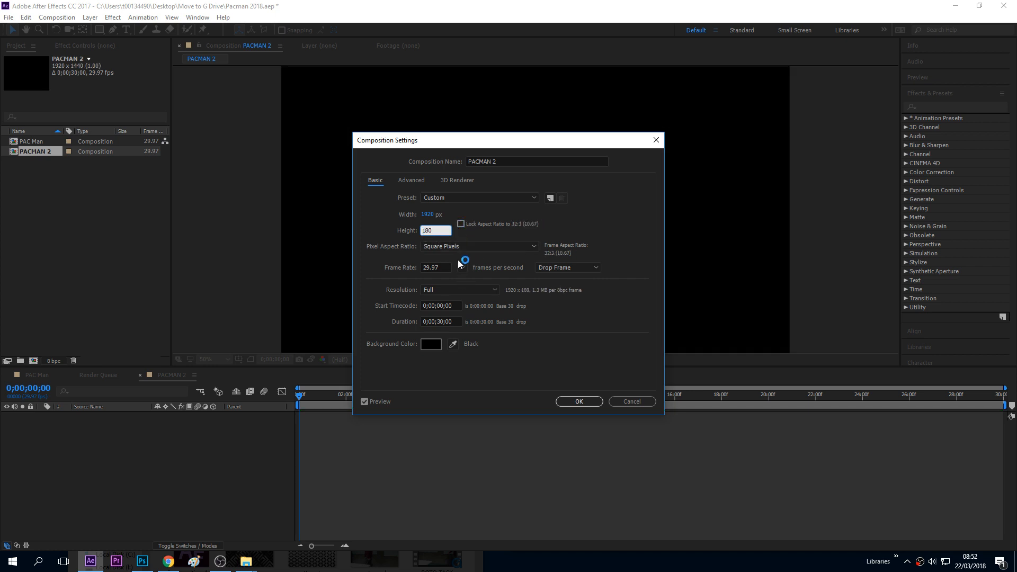
key(BackSpace)
key(BackSpace)
text(080)
click(591, 402)
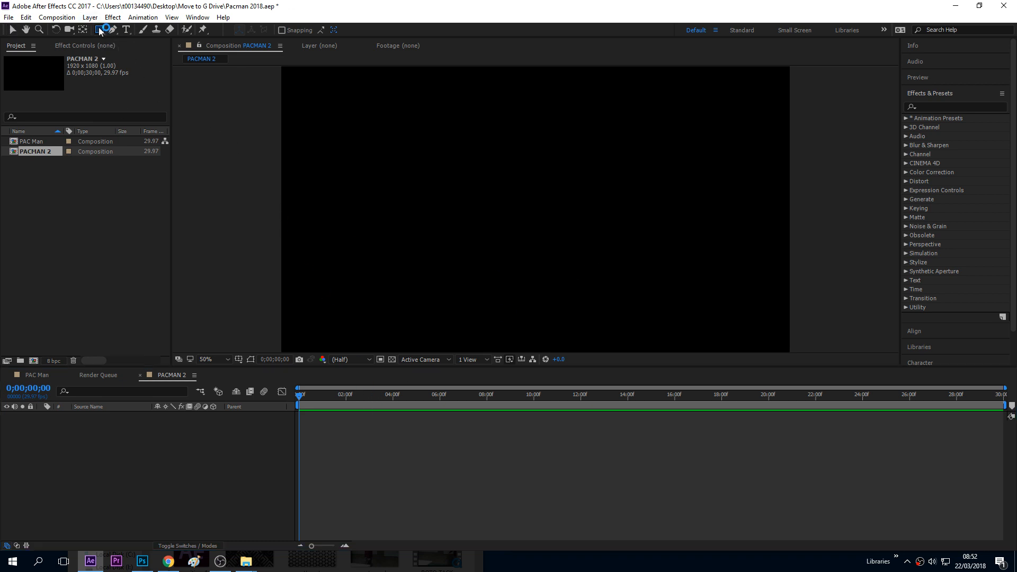
drag(99, 30, 131, 53)
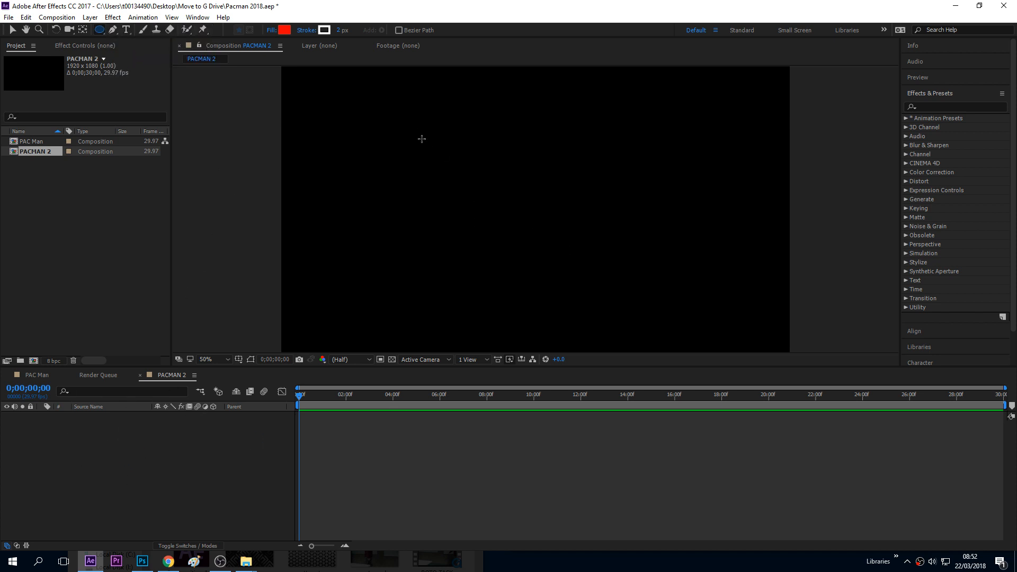
drag(422, 139, 559, 282)
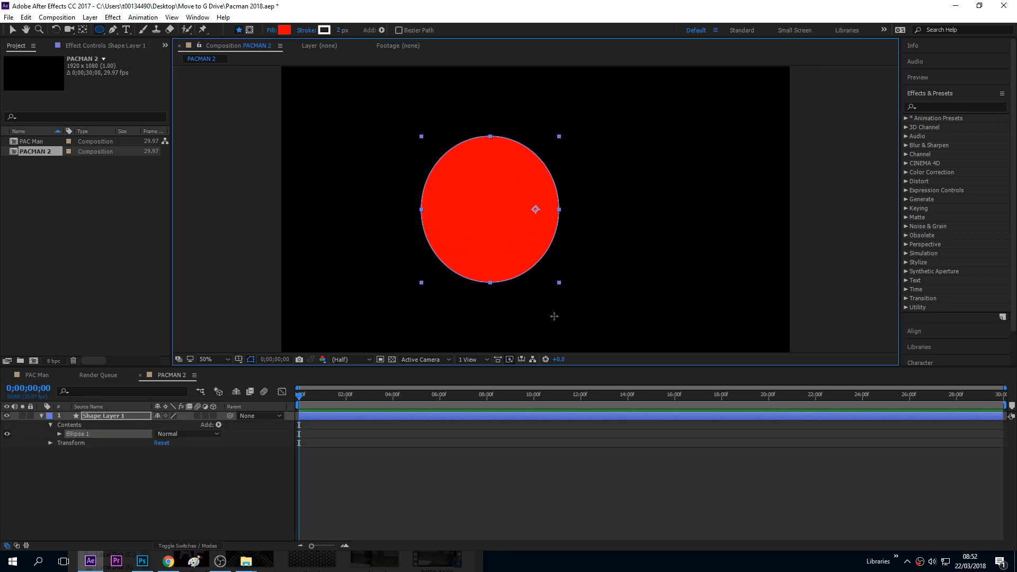
key(ctrl+z)
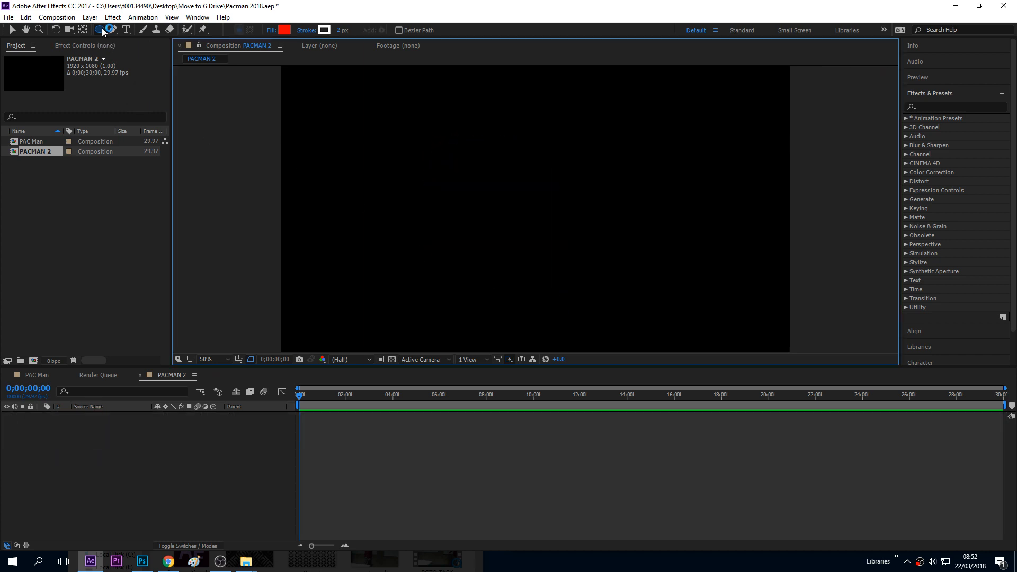
Create an empty shape layer in the PACMAN 2 composition and add an ellipse path to its contents.
right_click(111, 424)
mouse_move(197, 429)
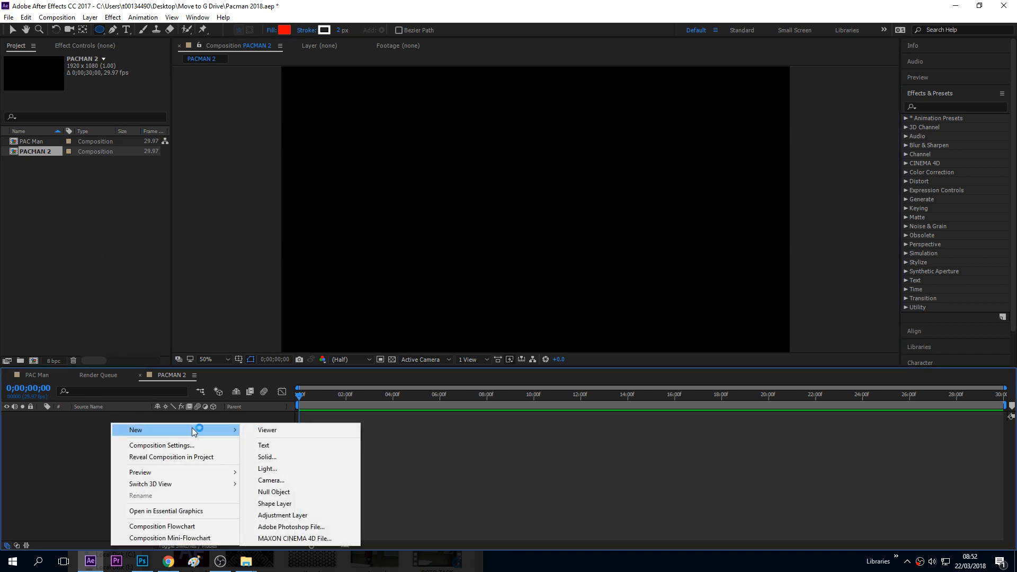
click(300, 503)
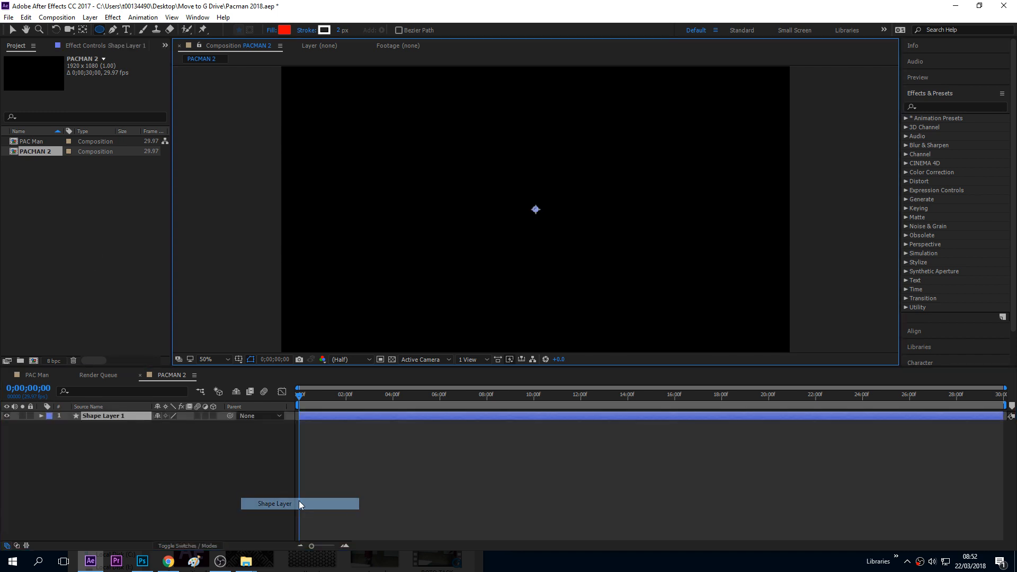
click(41, 416)
click(75, 426)
click(217, 425)
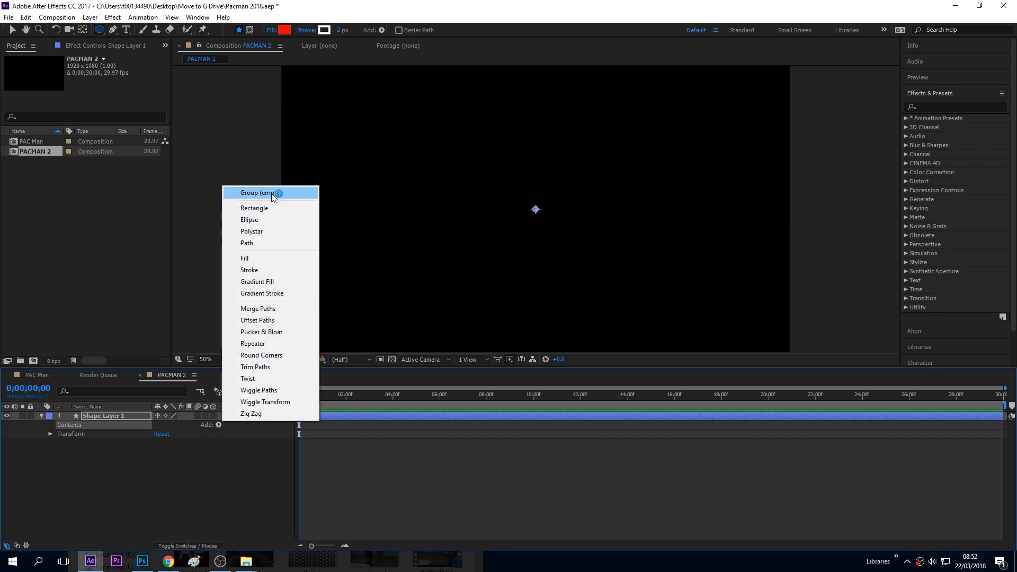
click(276, 220)
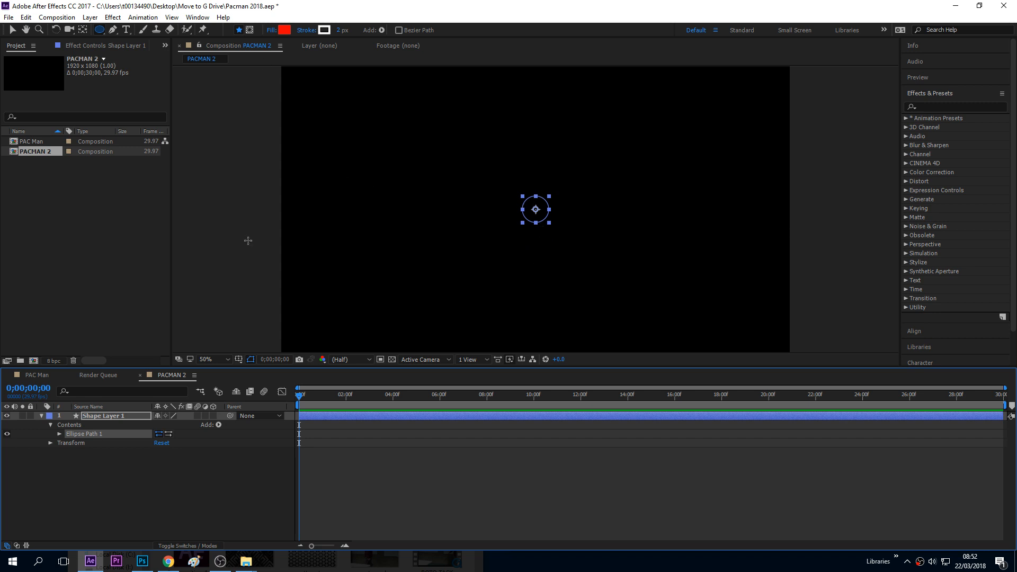
Add a fill to the shape layer and set its color to yellow, FFFF00, with a green value of 255.
click(219, 424)
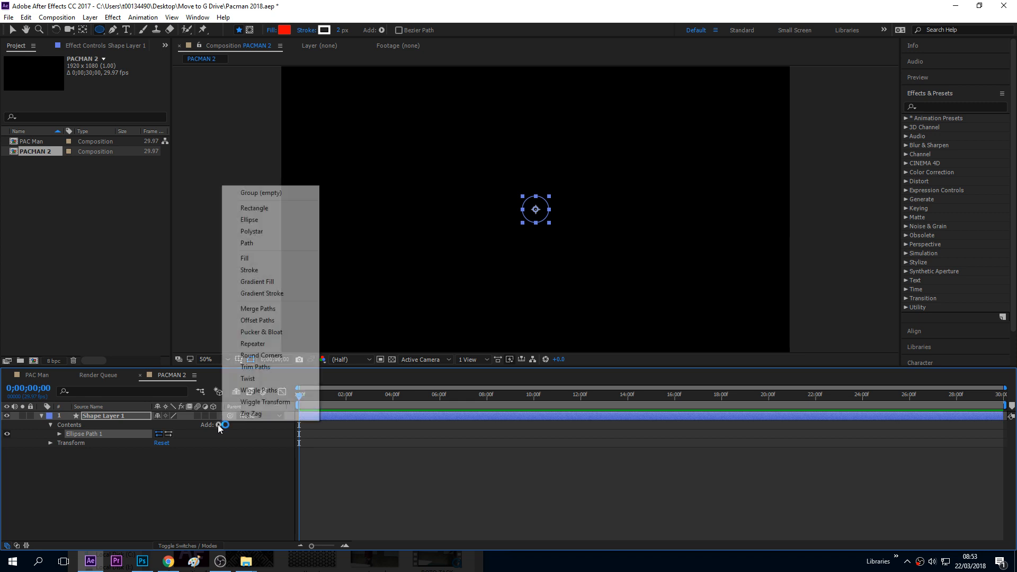
click(258, 259)
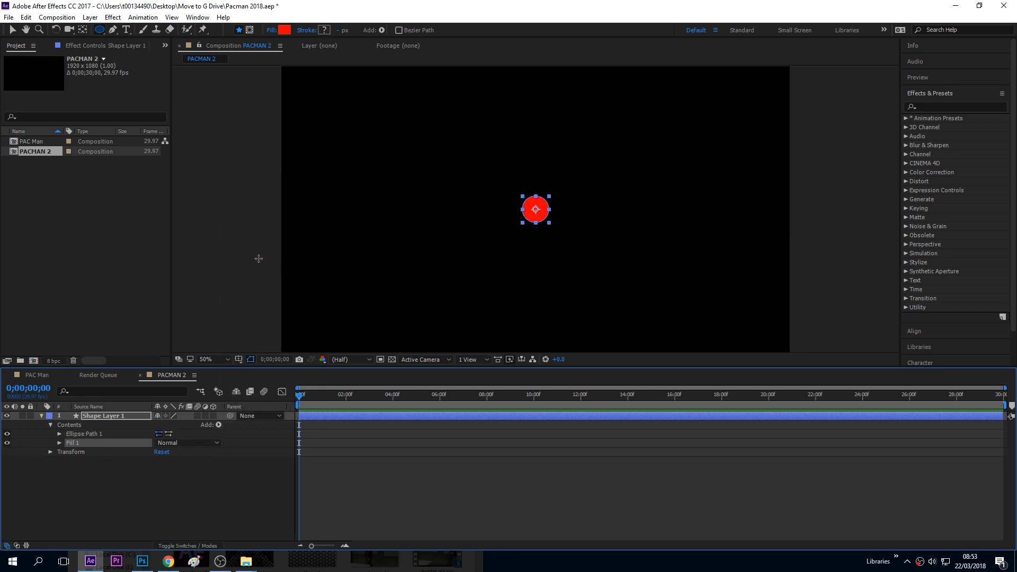
click(59, 443)
click(160, 470)
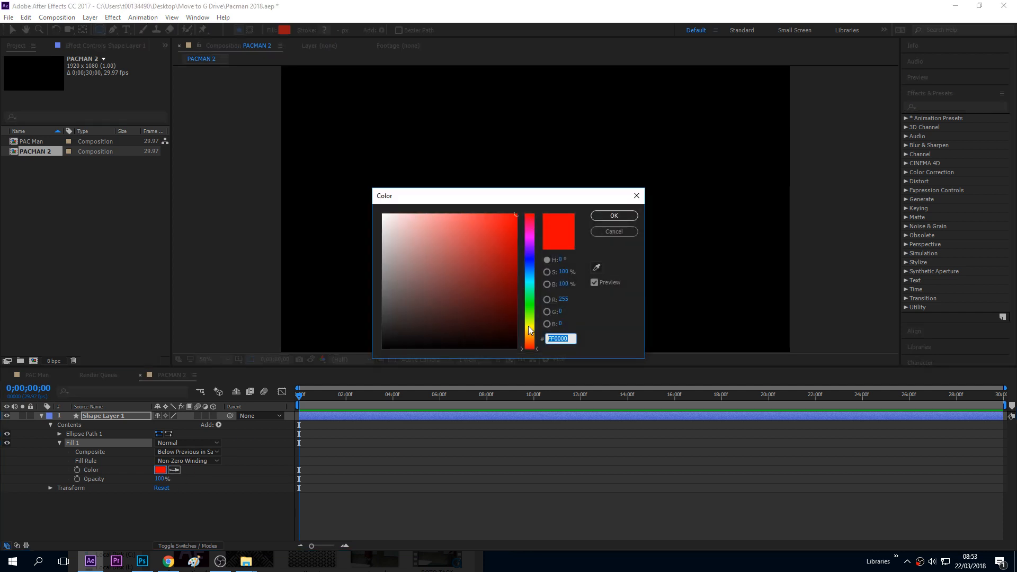
click(560, 313)
text(255)
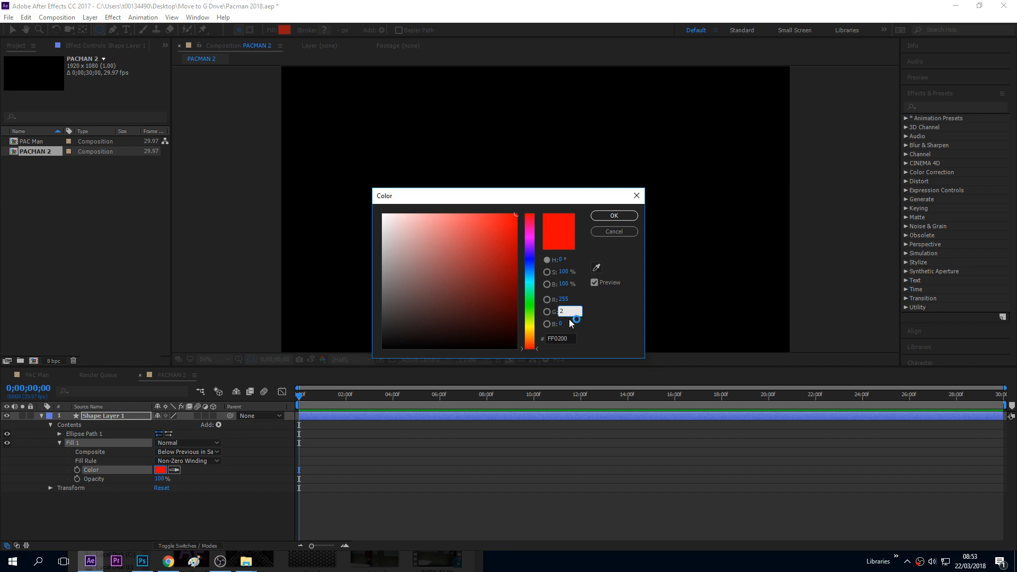
click(593, 306)
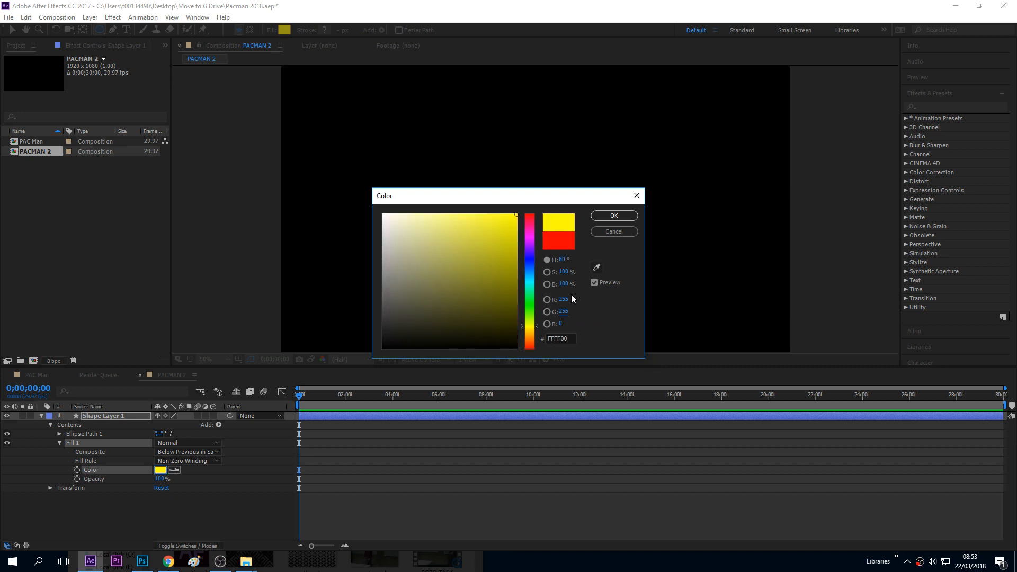
click(617, 215)
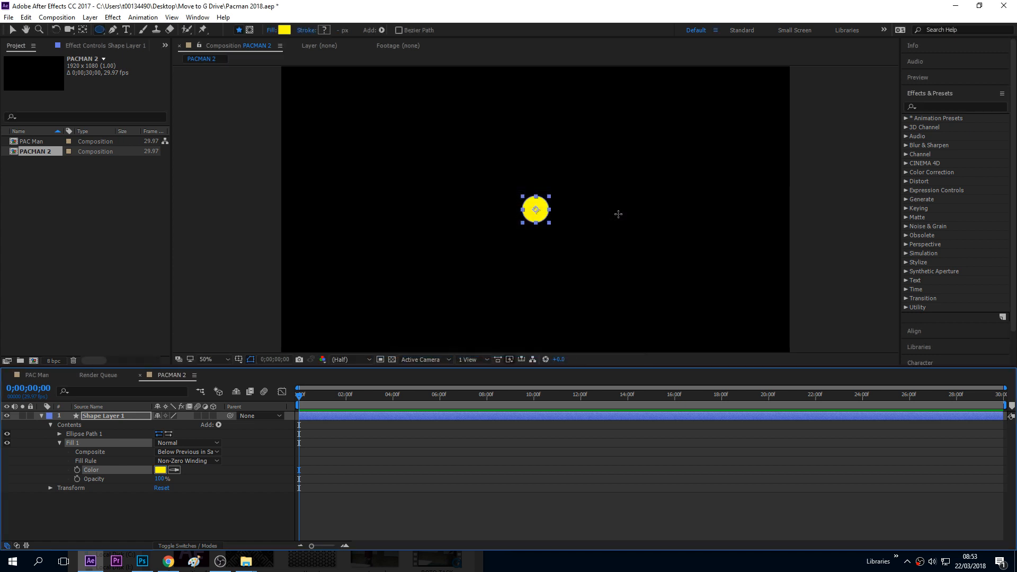
Enlarge the ellipse path to a size of 380 × 380.
click(12, 31)
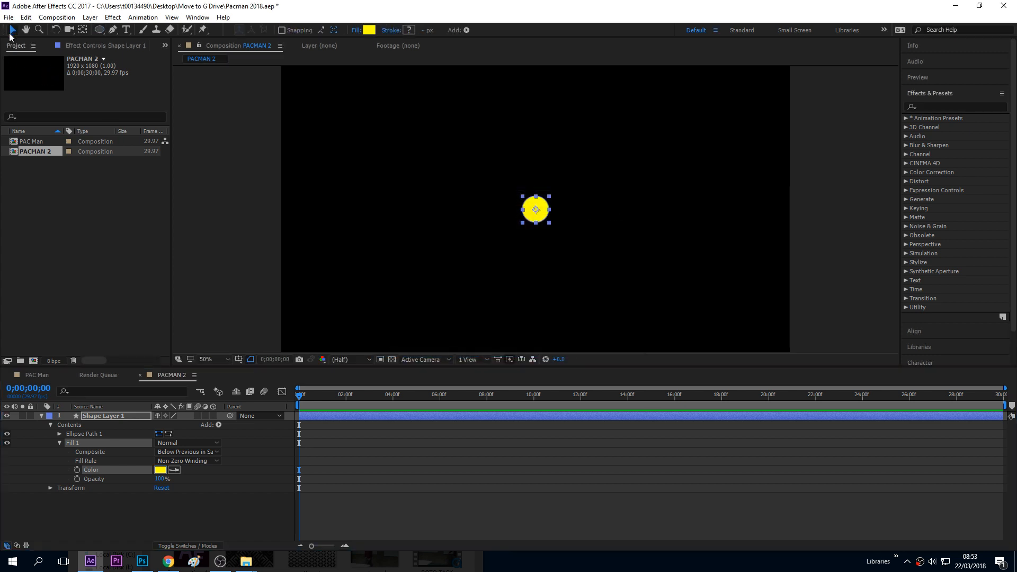
click(61, 435)
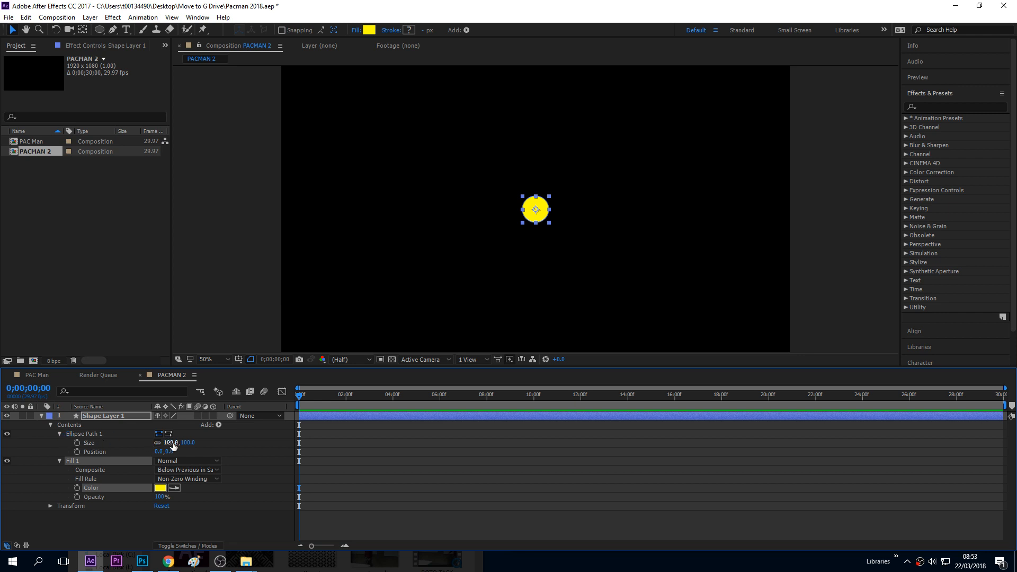
drag(173, 445, 339, 455)
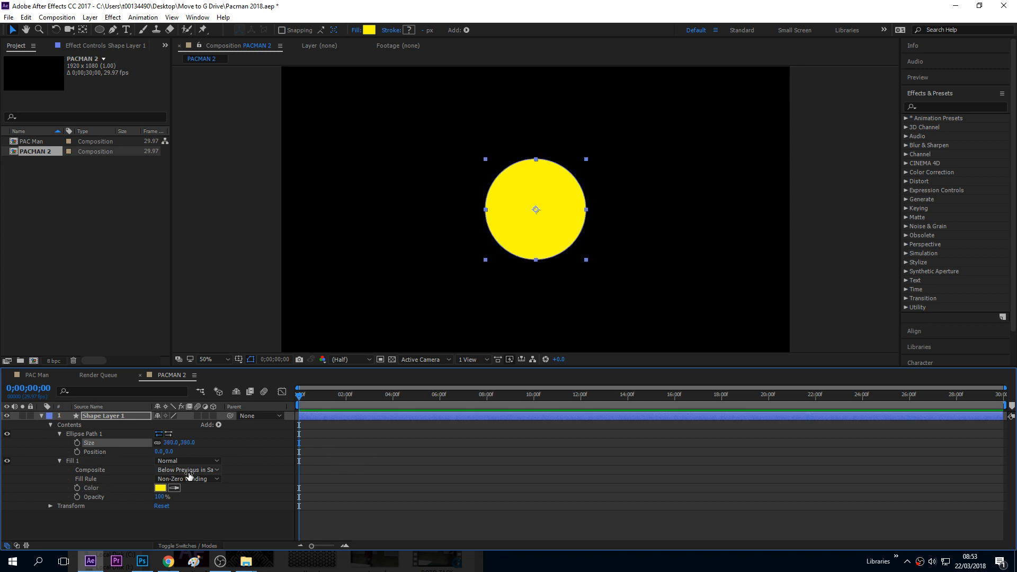
click(60, 434)
Rename the ellipse path as body and collapse the fill's properties.
click(87, 434)
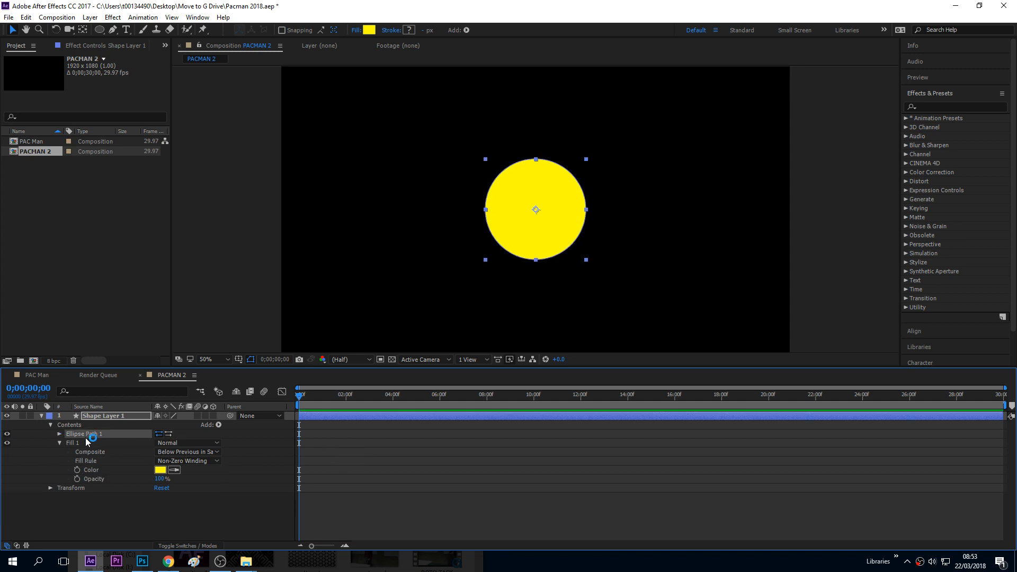
key(Return)
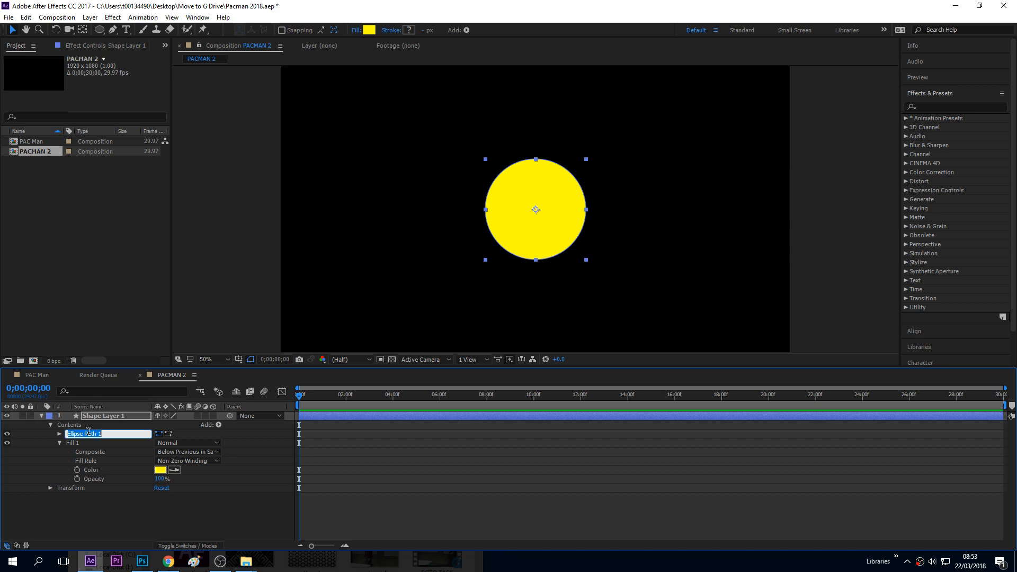
text(body)
click(60, 443)
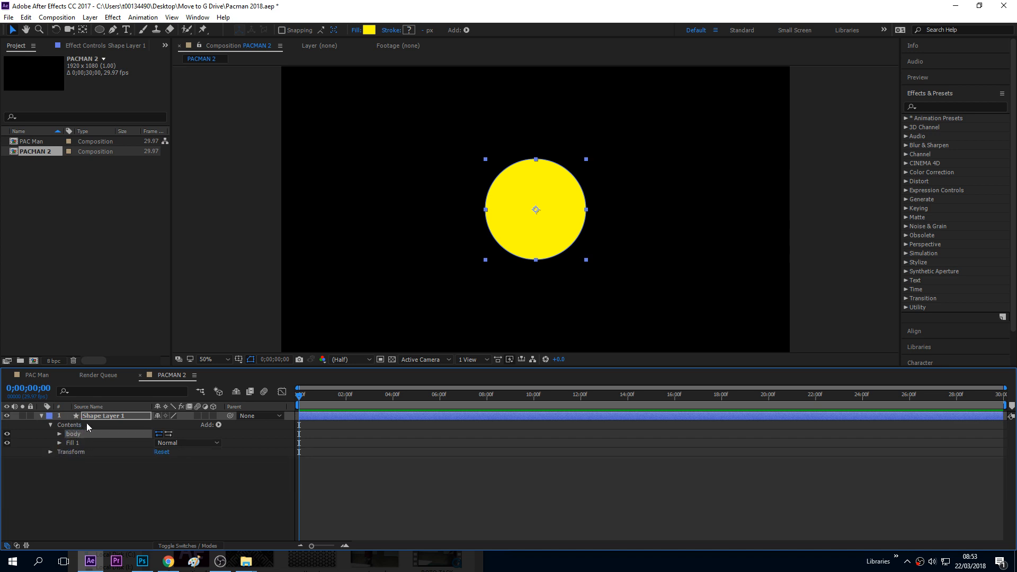
Rename the shape layer as PACMAN 2.
click(106, 417)
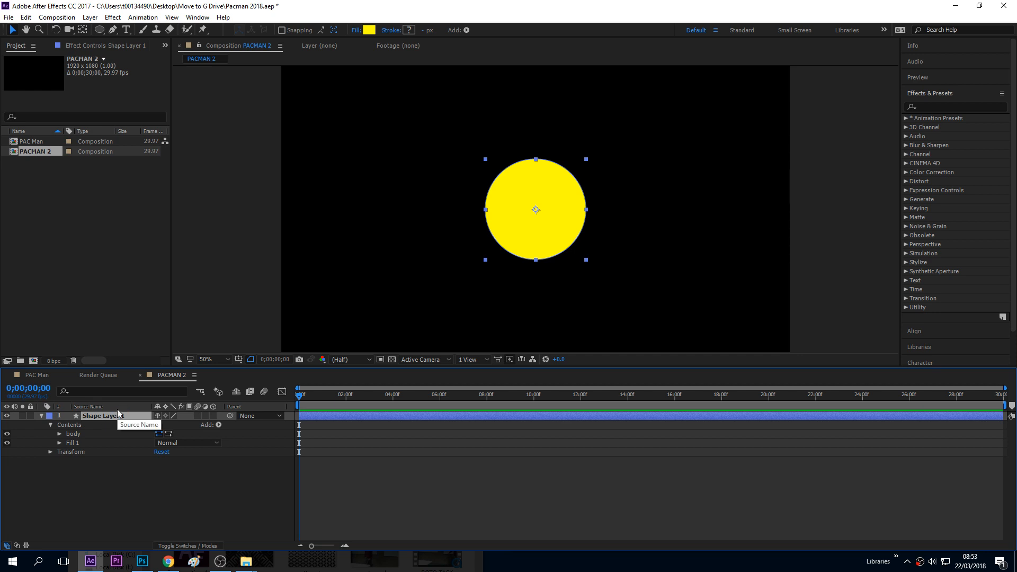
key(Return)
text(PAC)
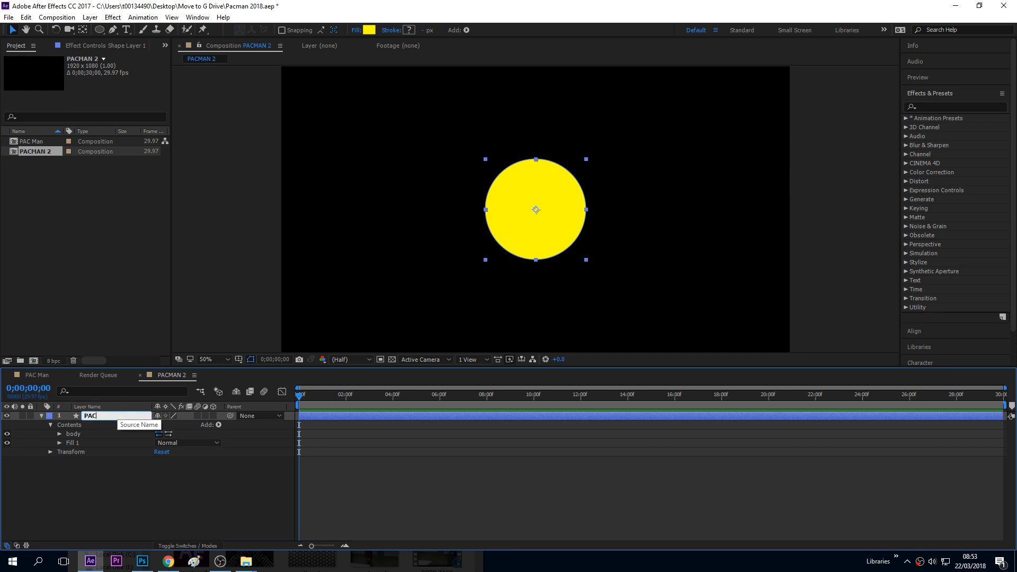
text(MAN 2)
key(Return)
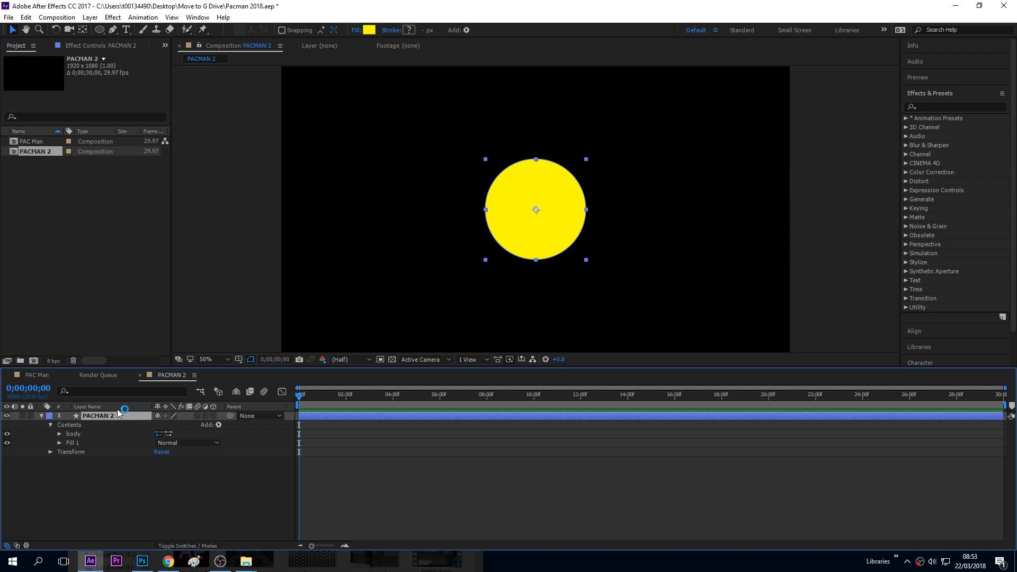
click(77, 425)
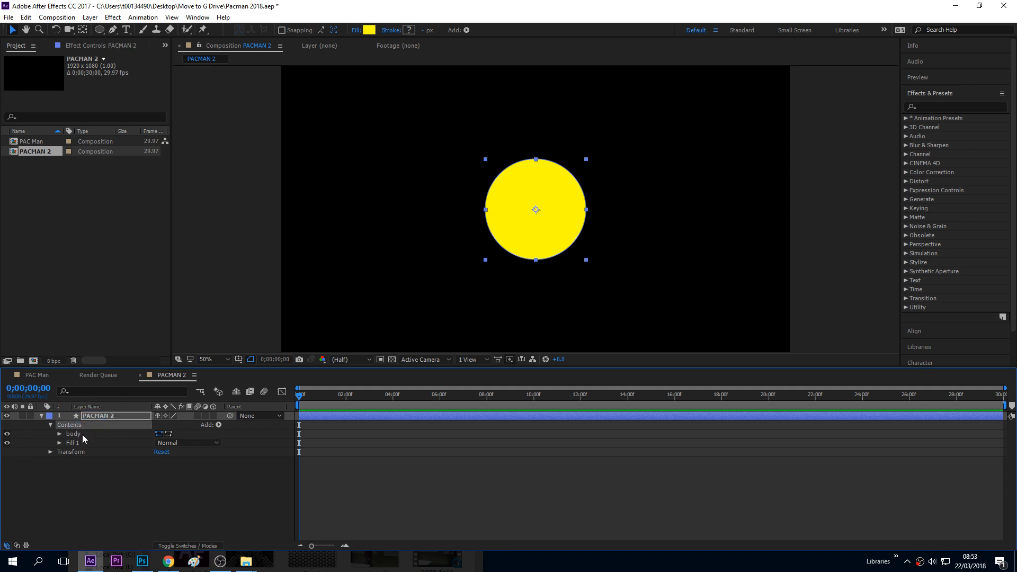
click(78, 435)
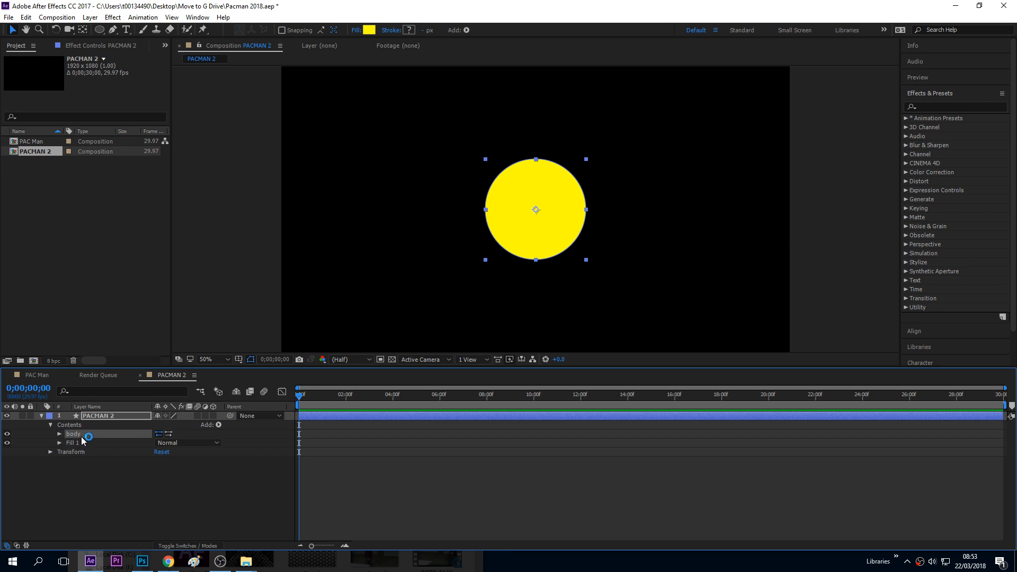
click(80, 443)
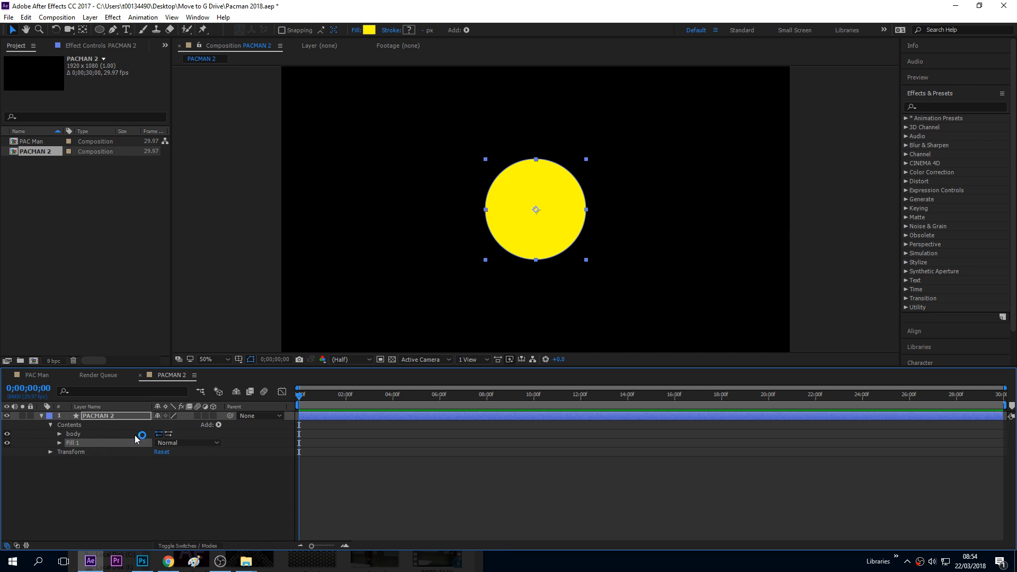
Draw a closed triangular wedge with the Pen tool on the shape layer, from beyond the circle's right edge to its centre.
click(114, 30)
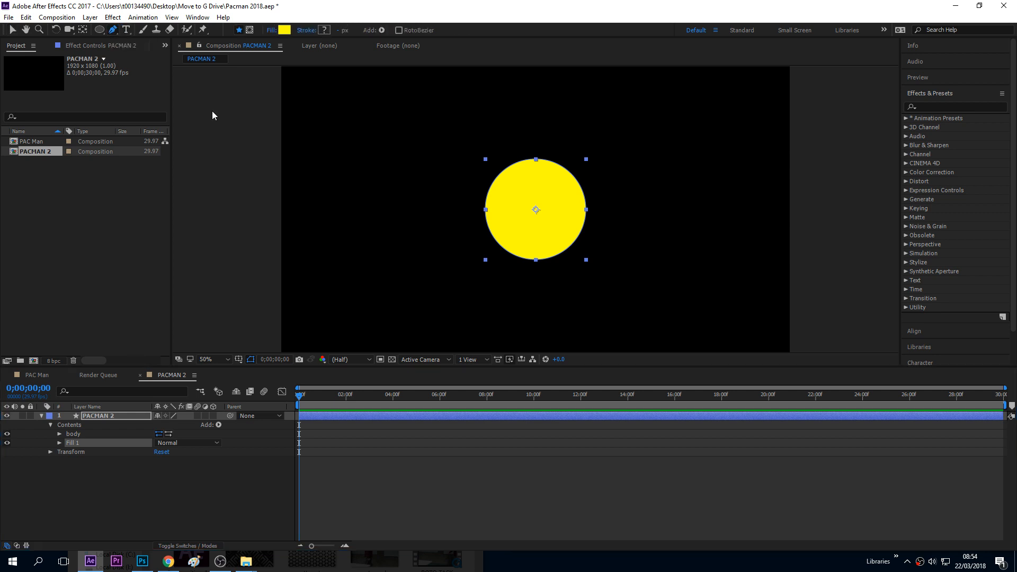
click(617, 185)
click(619, 238)
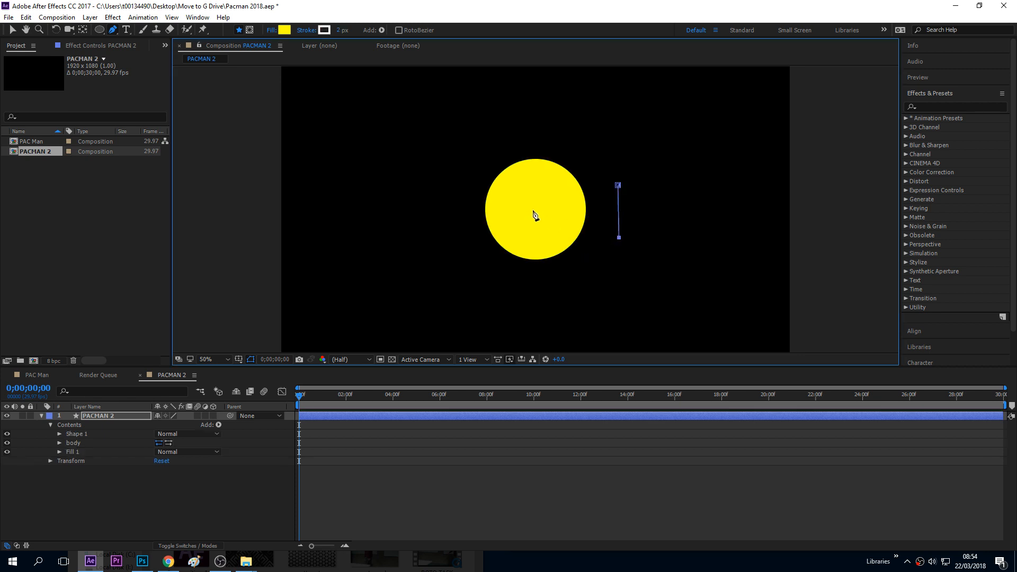
click(534, 211)
click(619, 185)
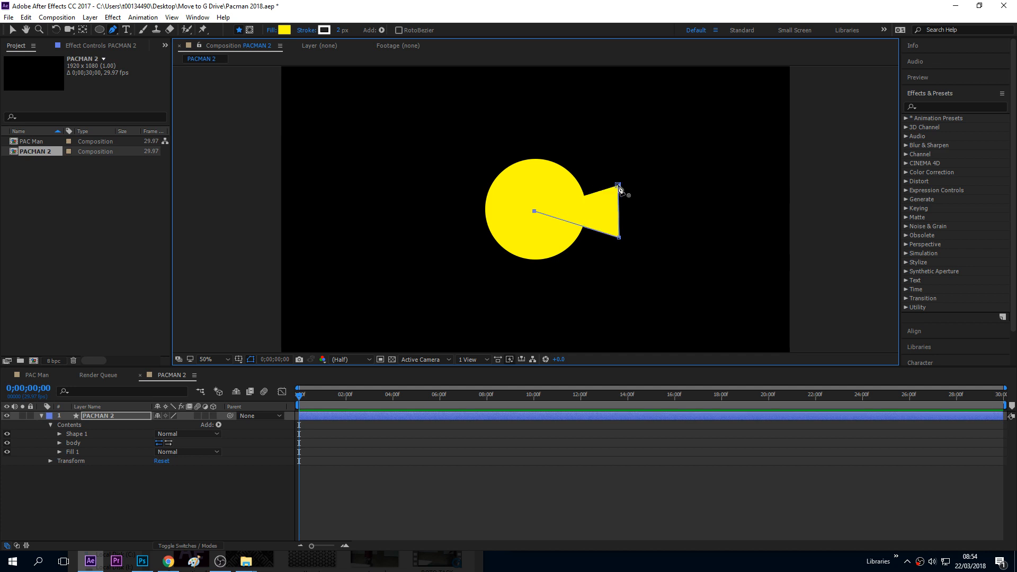
click(618, 185)
Rename the wedge shape group as mouth and move it below body in the layer's contents.
click(74, 434)
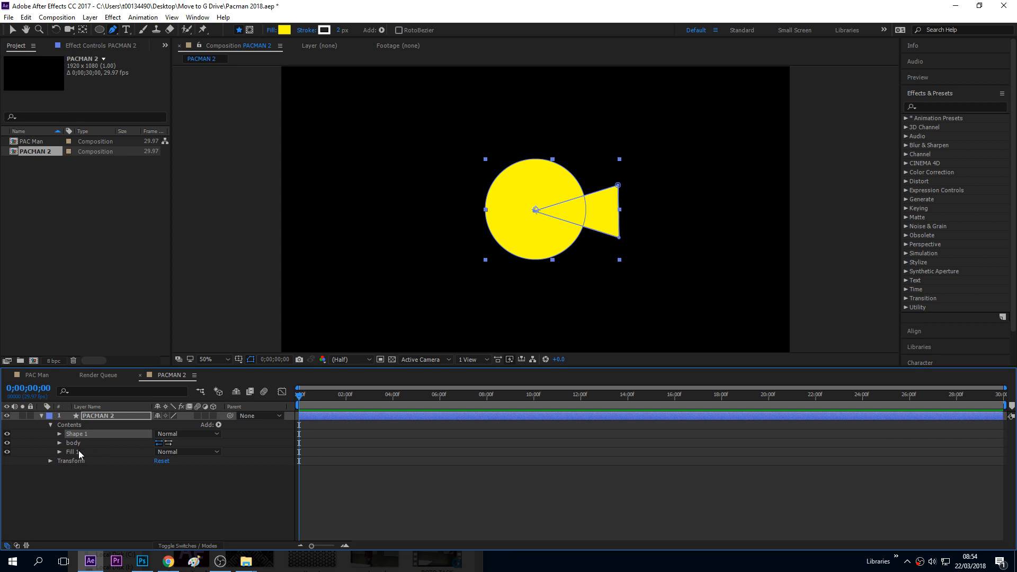
key(Return)
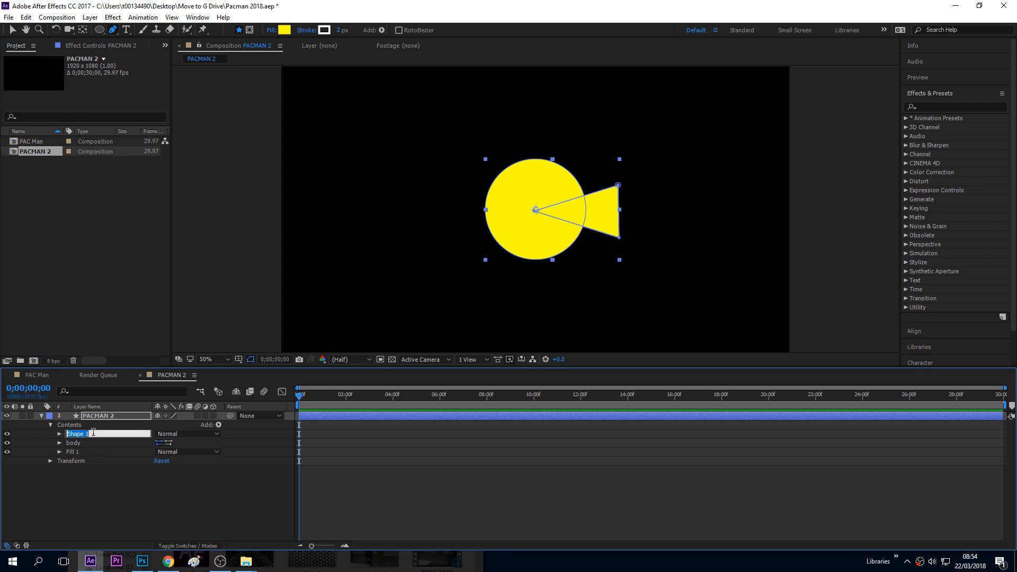
text(mouth)
key(Return)
drag(99, 433, 99, 444)
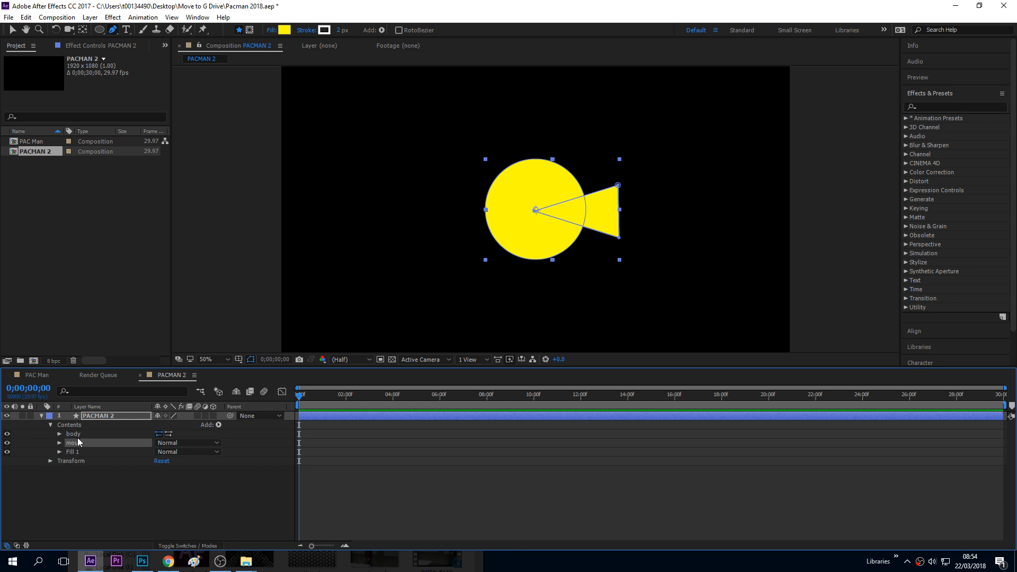
Add Merge Paths to the shape layer's contents and set its mode to Subtract.
click(135, 427)
click(213, 425)
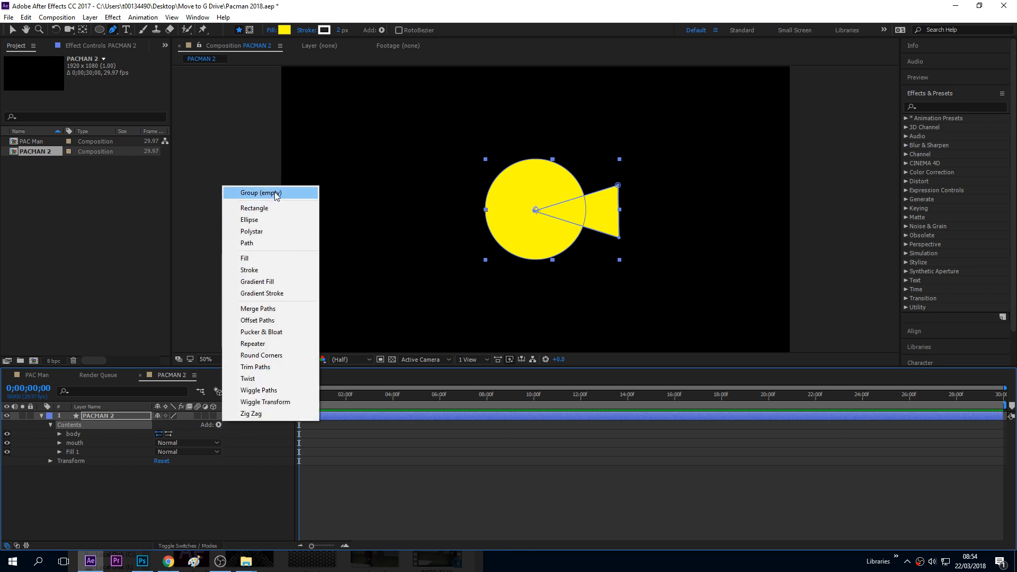
click(277, 309)
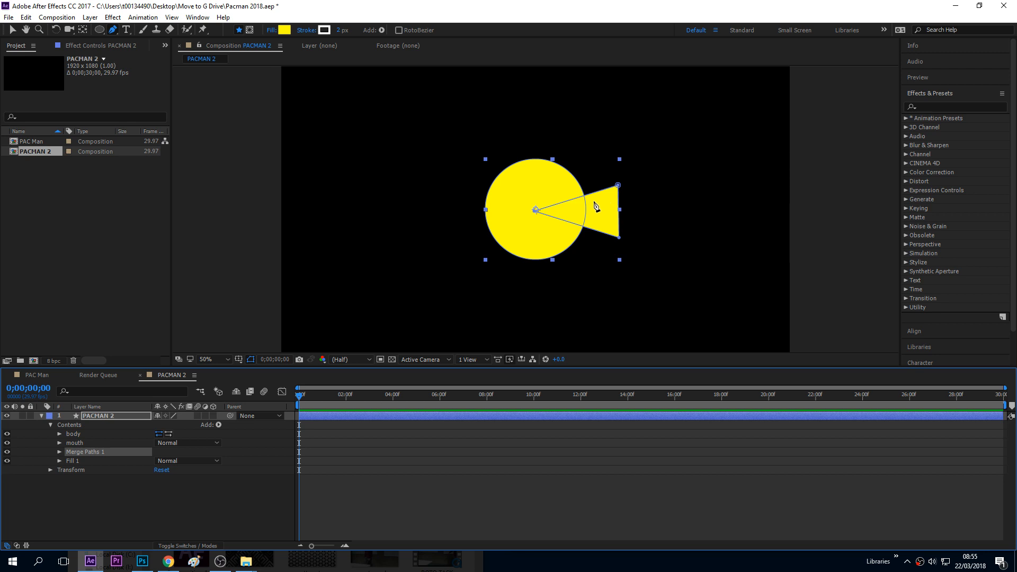
click(59, 452)
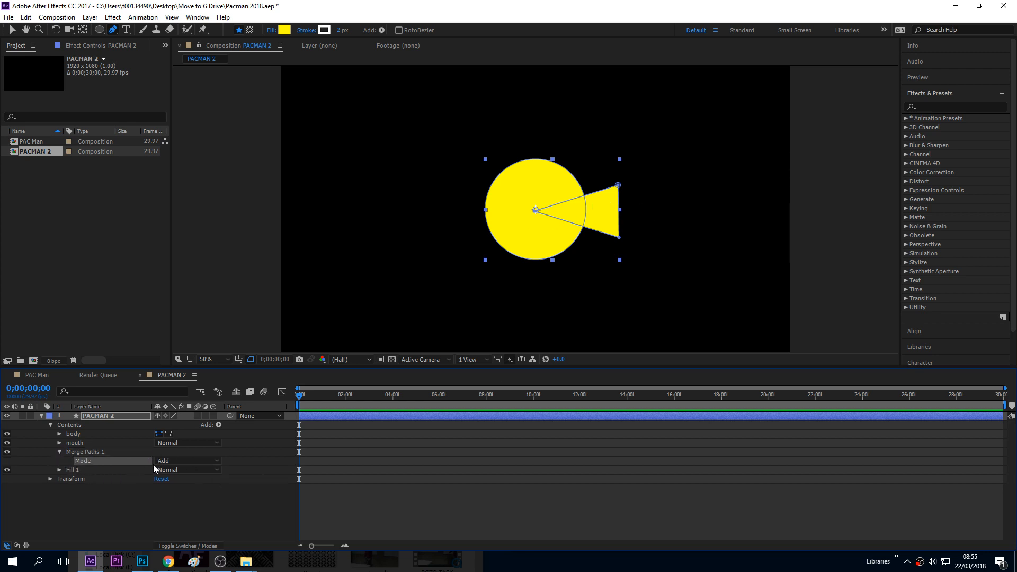
click(195, 465)
click(199, 494)
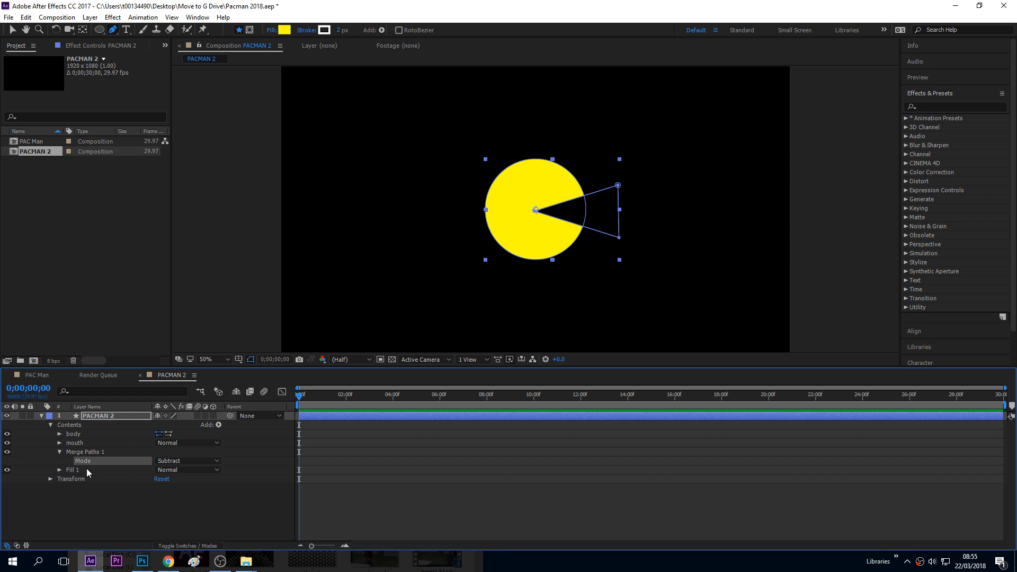
Unlink the mouth group's Scale proportions and keyframe the scale at 100, 159% at the start of the timeline.
click(72, 445)
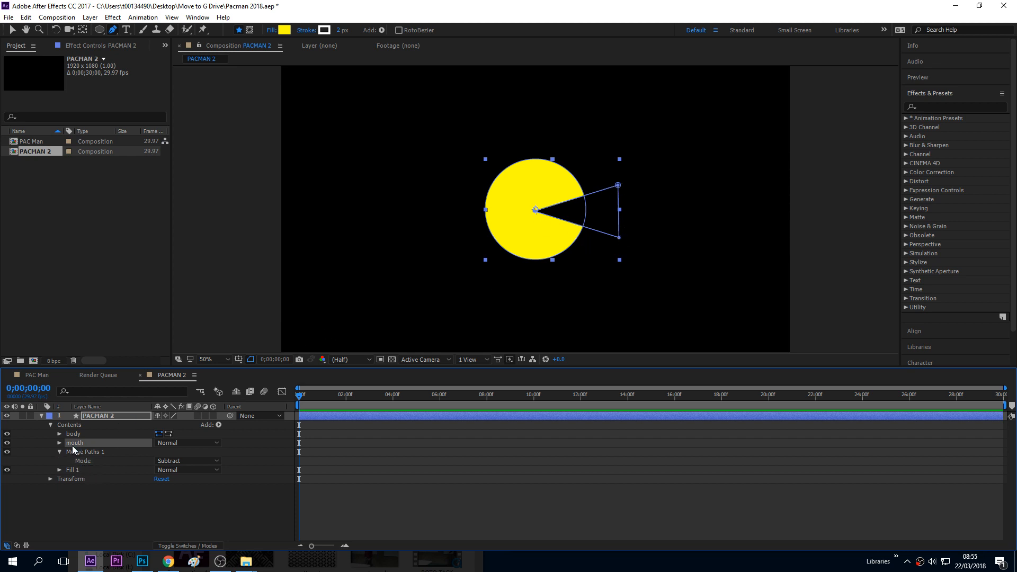
click(58, 443)
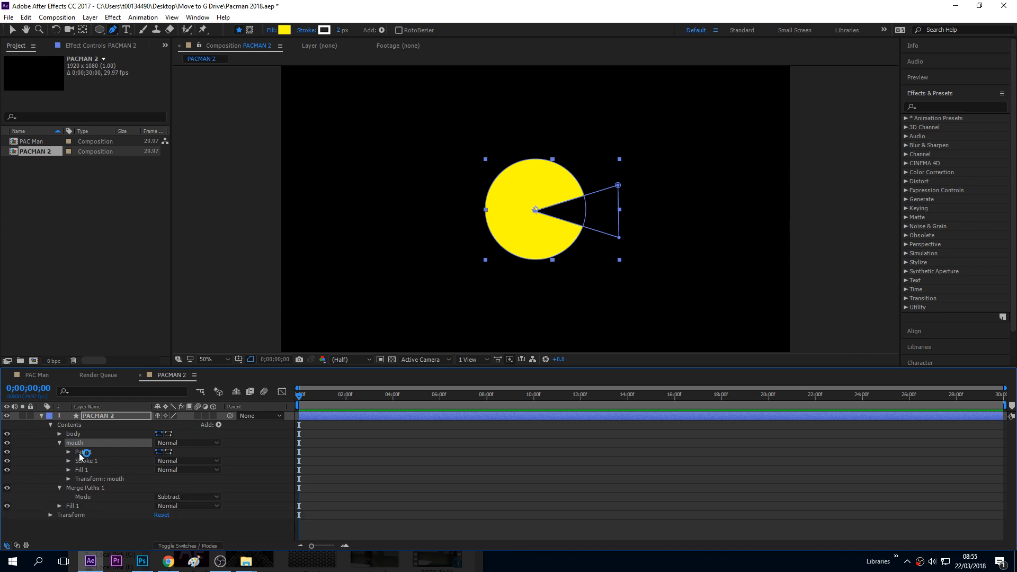
click(103, 480)
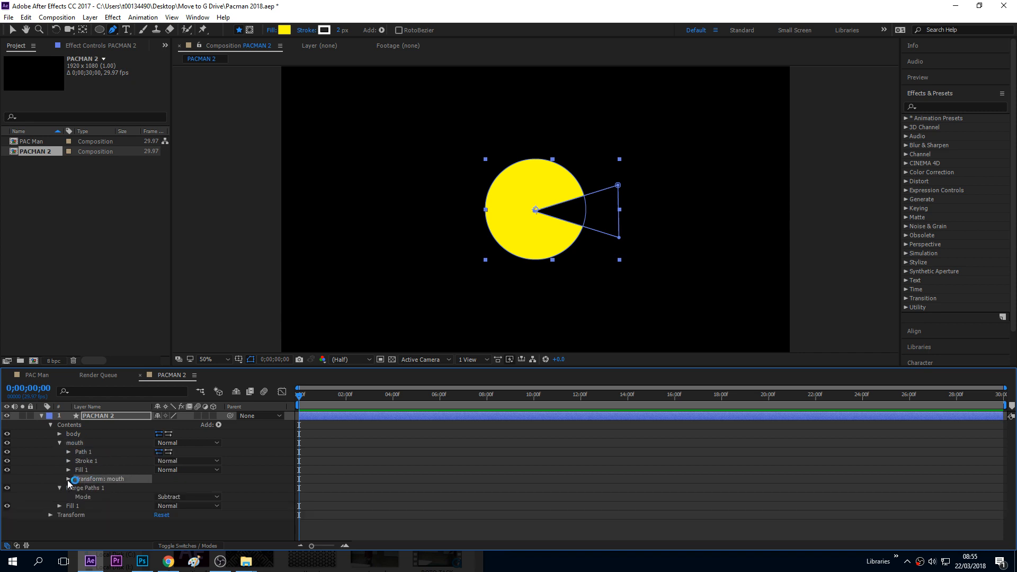
click(69, 479)
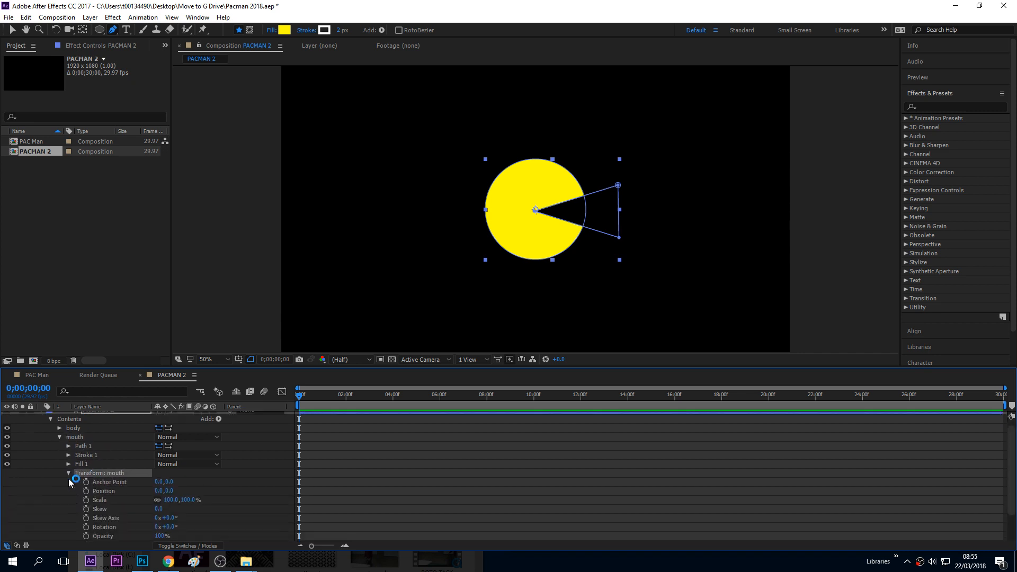
click(103, 499)
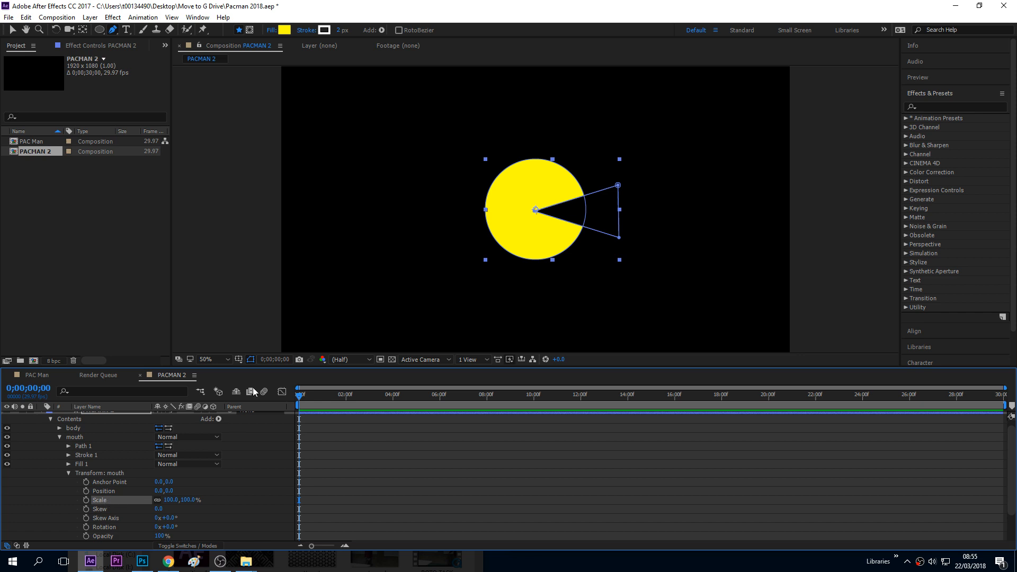
click(158, 500)
drag(189, 500, 220, 499)
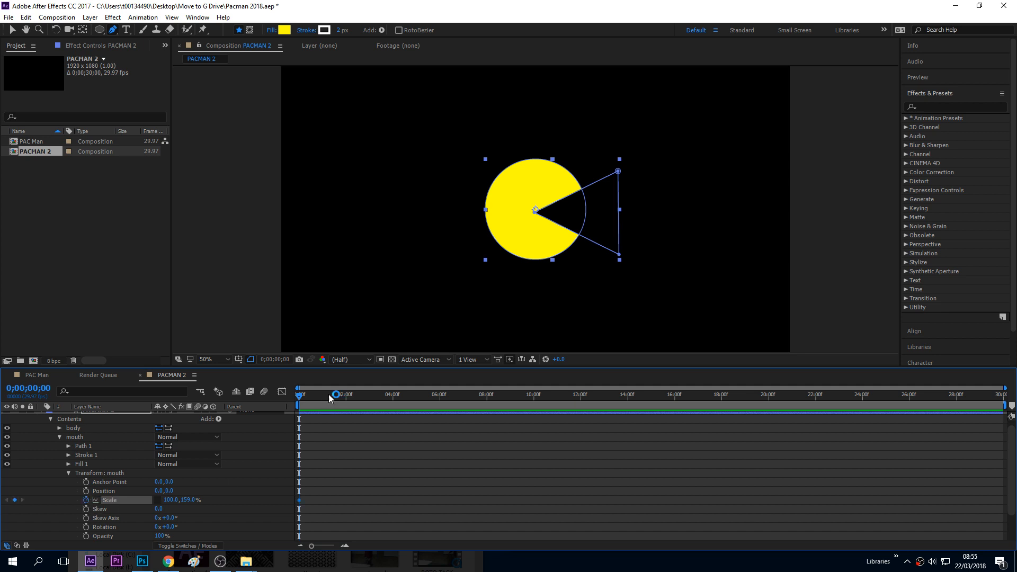
Add a matching open-mouth Scale keyframe at about 1;09 and set the vertical scale to 0% at 0;20.
drag(329, 395, 315, 394)
click(15, 500)
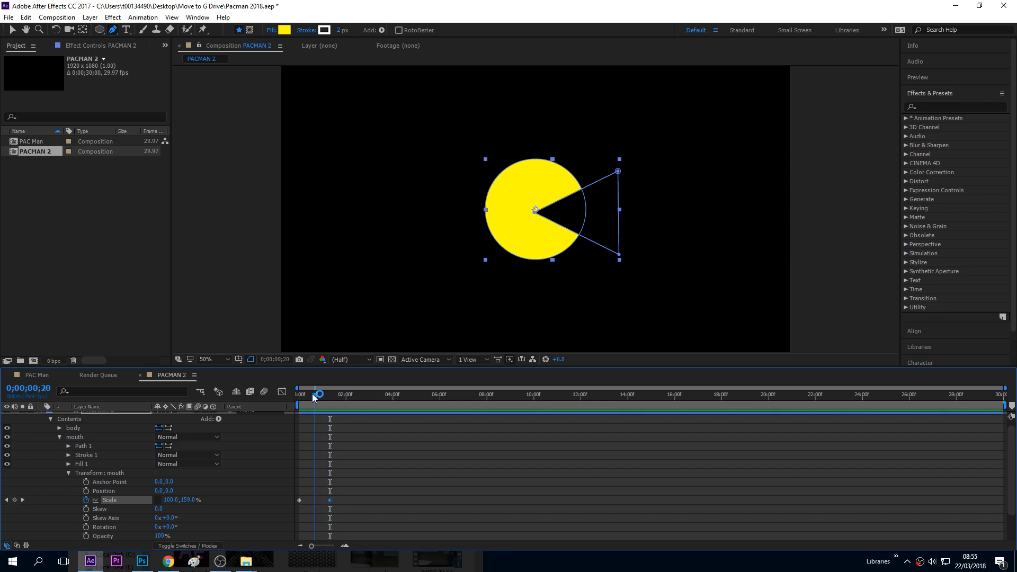
click(189, 499)
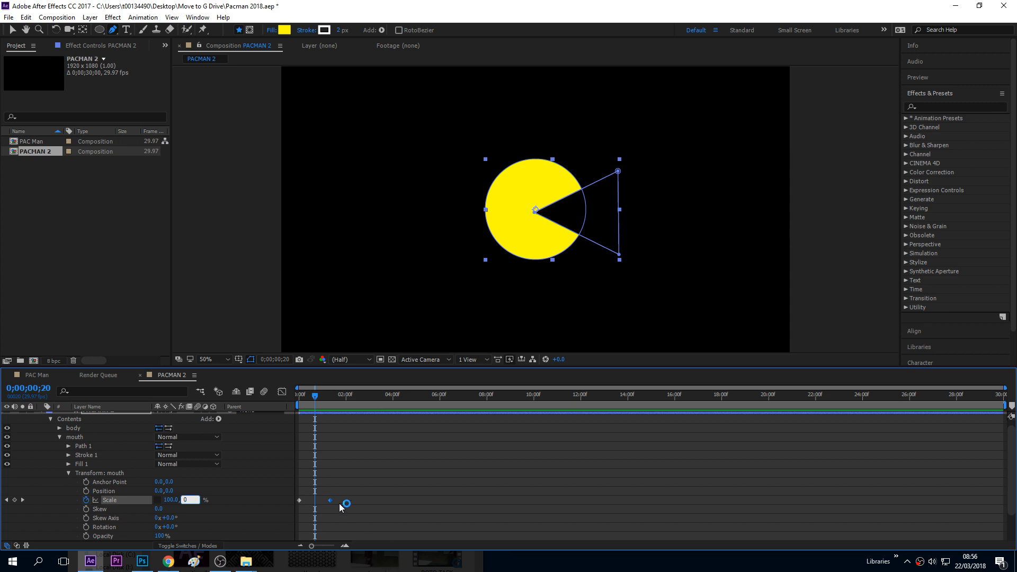
key(Tab)
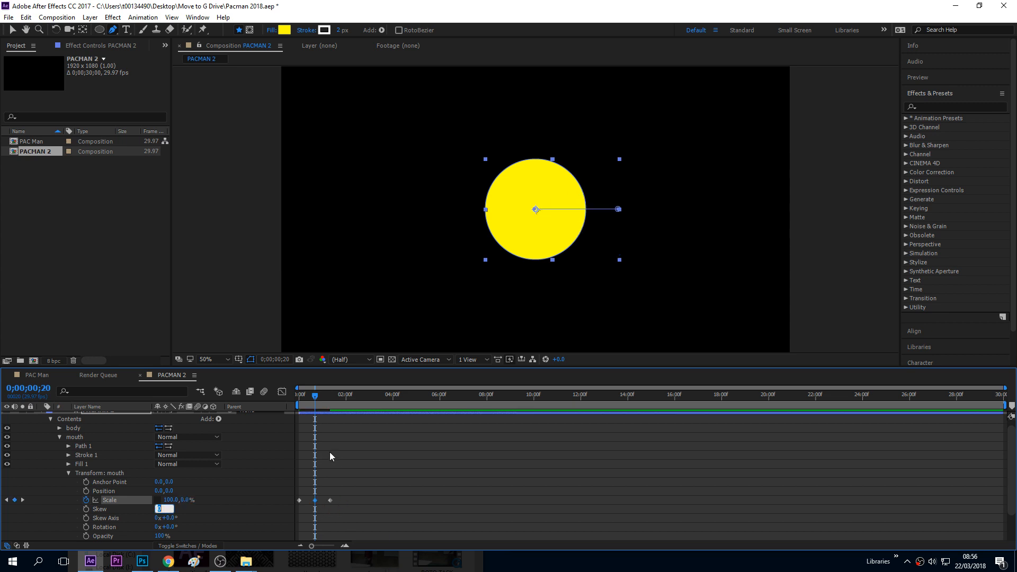
Copy the closed and open mouth Scale keyframes and paste the pair four times at even intervals from 2;03 to 6;09.
mouse_move(325, 398)
mouse_down()
mouse_move(315, 400)
mouse_move(329, 400)
mouse_up()
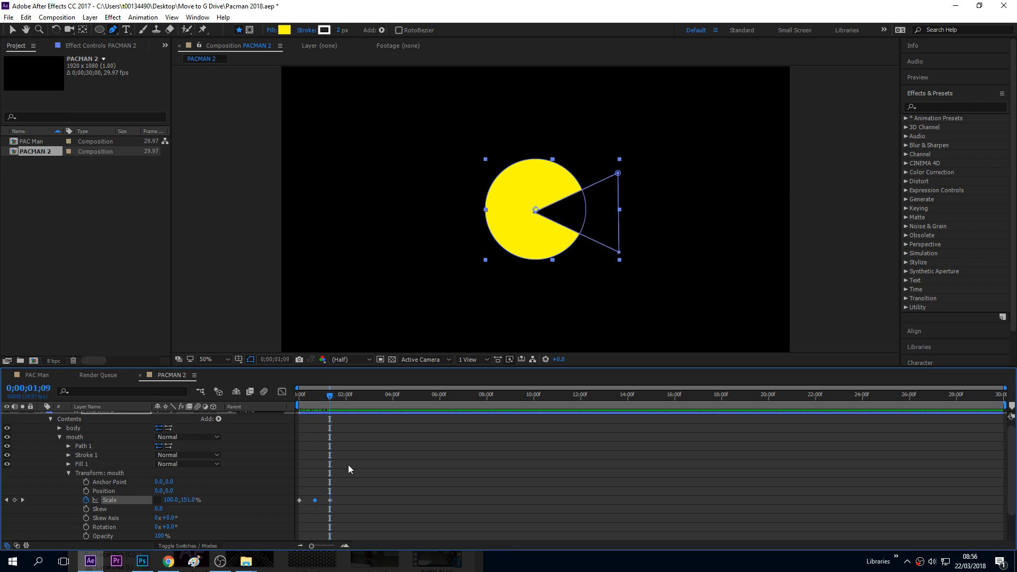
drag(310, 482, 336, 514)
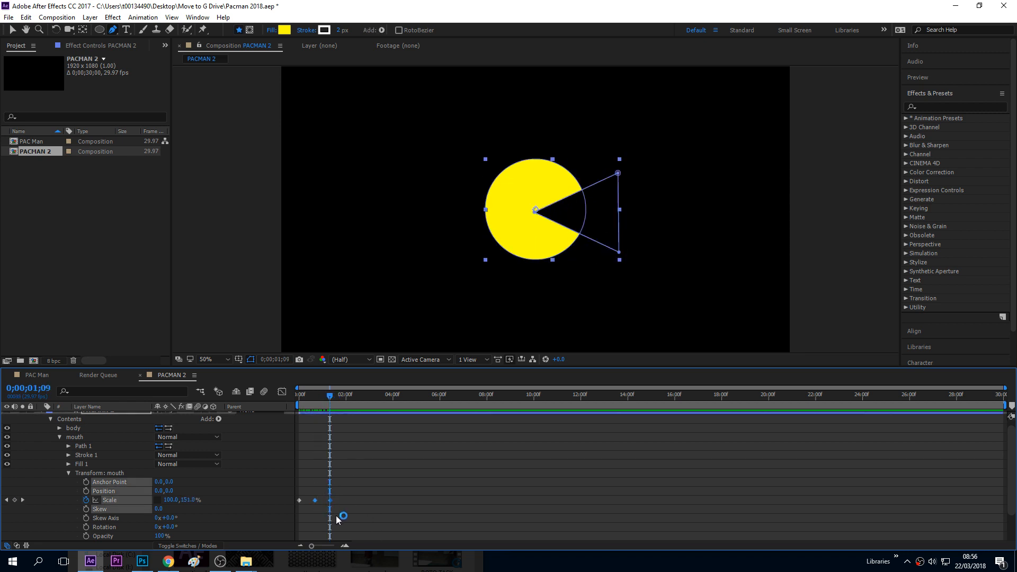
drag(347, 398, 348, 396)
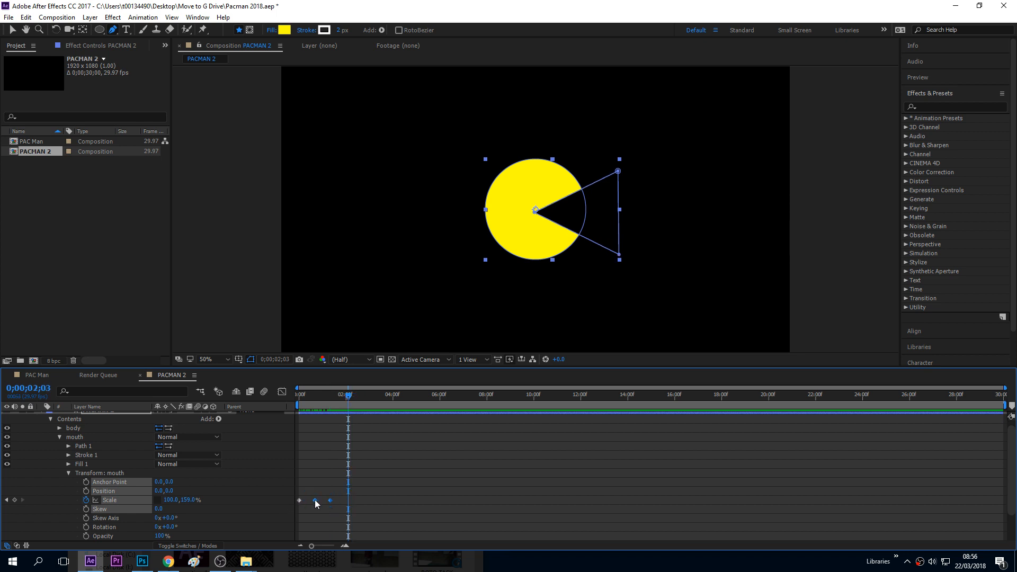
key(ctrl+c)
key(ctrl+v)
drag(390, 396, 418, 395)
key(ctrl+v)
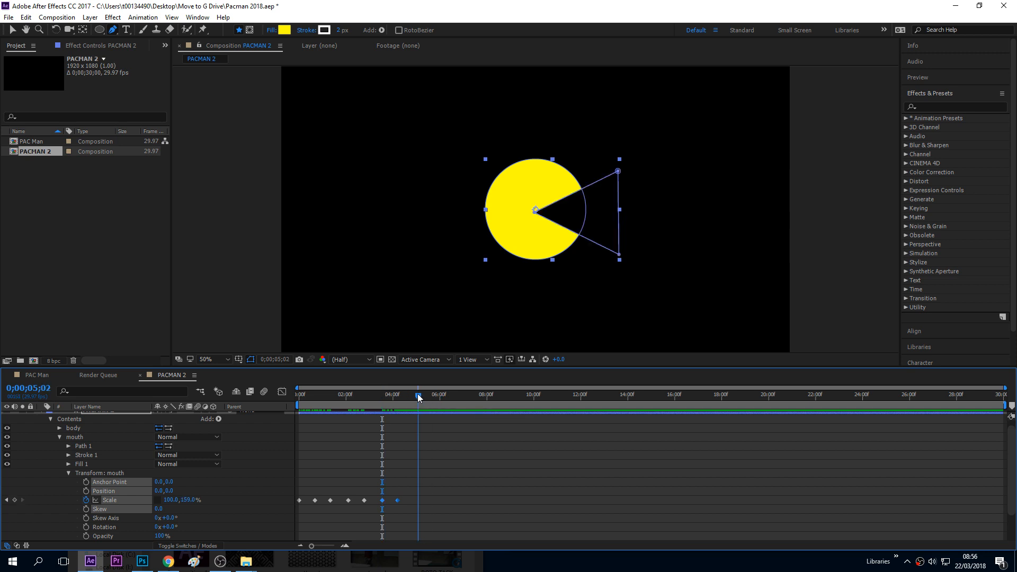
key(ctrl+v)
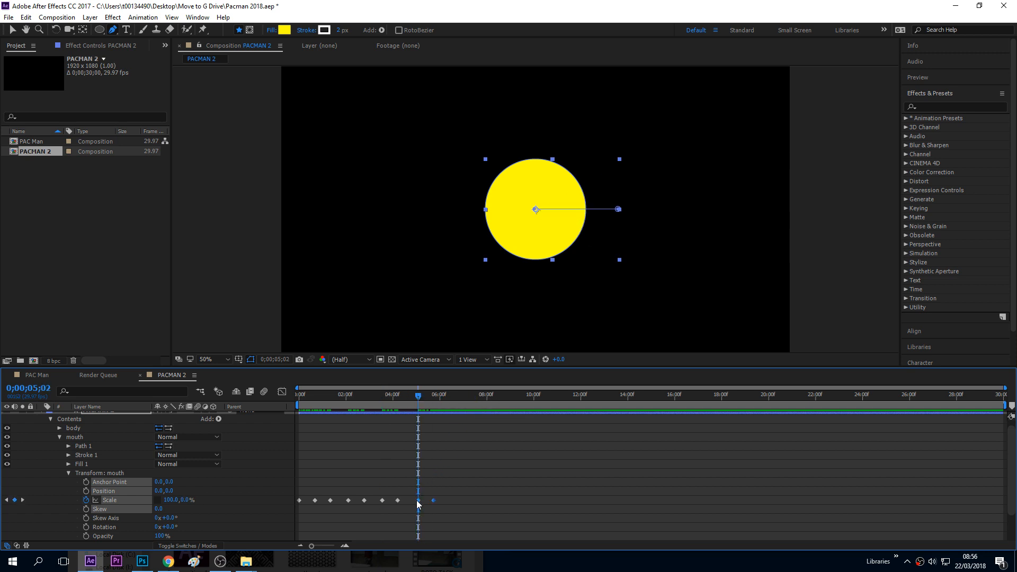
drag(418, 500, 414, 500)
drag(443, 394, 448, 394)
key(ctrl+v)
click(516, 473)
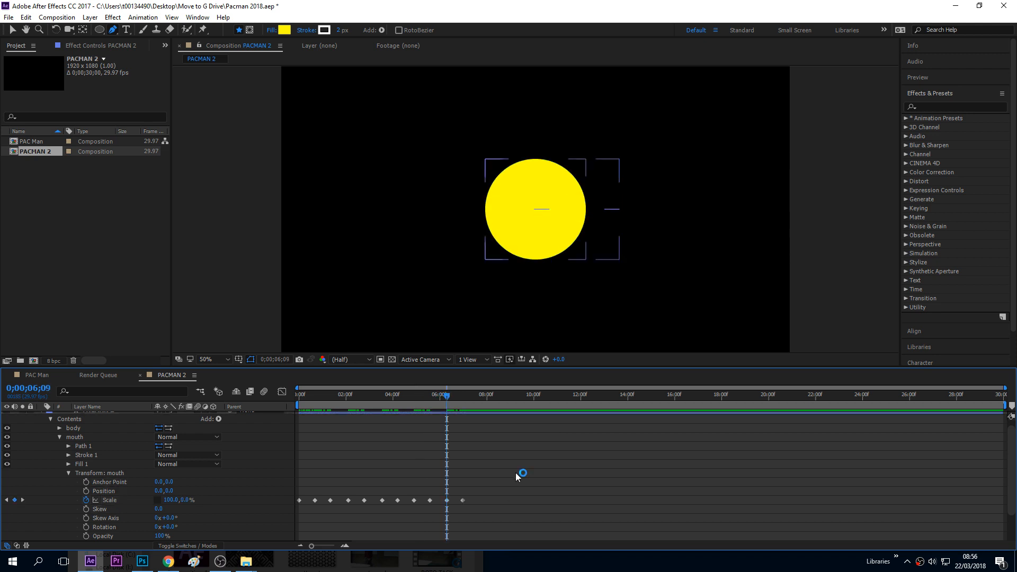
Preview the mouth animation from the start of the timeline.
drag(323, 397, 281, 416)
key(space)
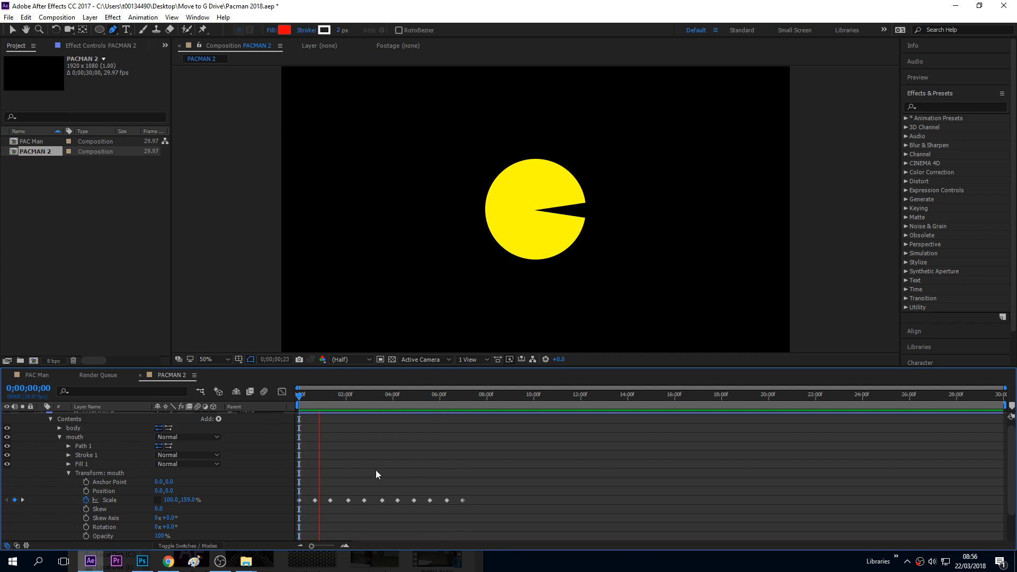
key(space)
Compress all the mouth Scale keyframes proportionally into about the first 3 seconds and preview the faster chewing.
drag(507, 484, 301, 519)
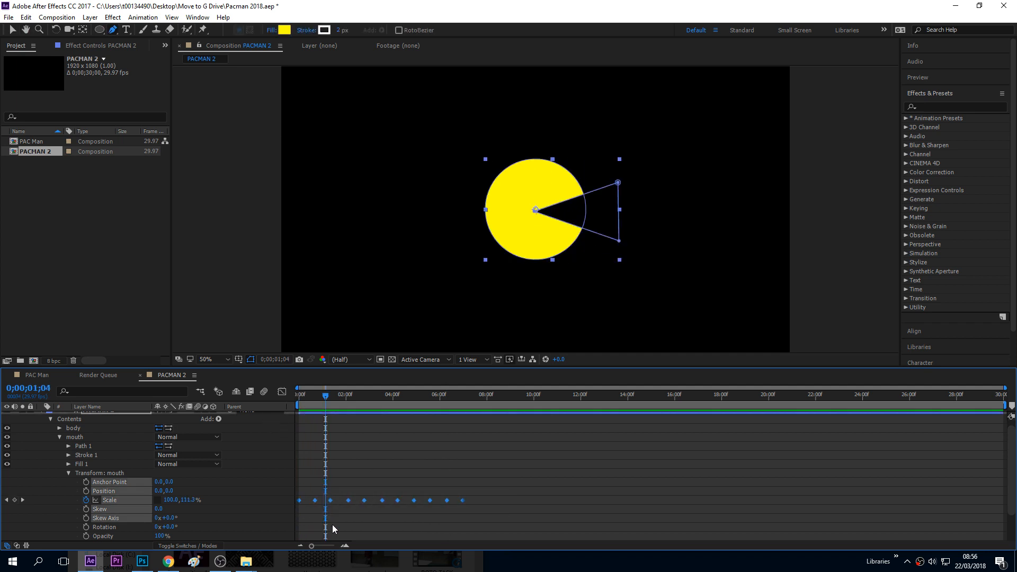
drag(459, 501, 371, 503)
drag(326, 396, 284, 396)
key(space)
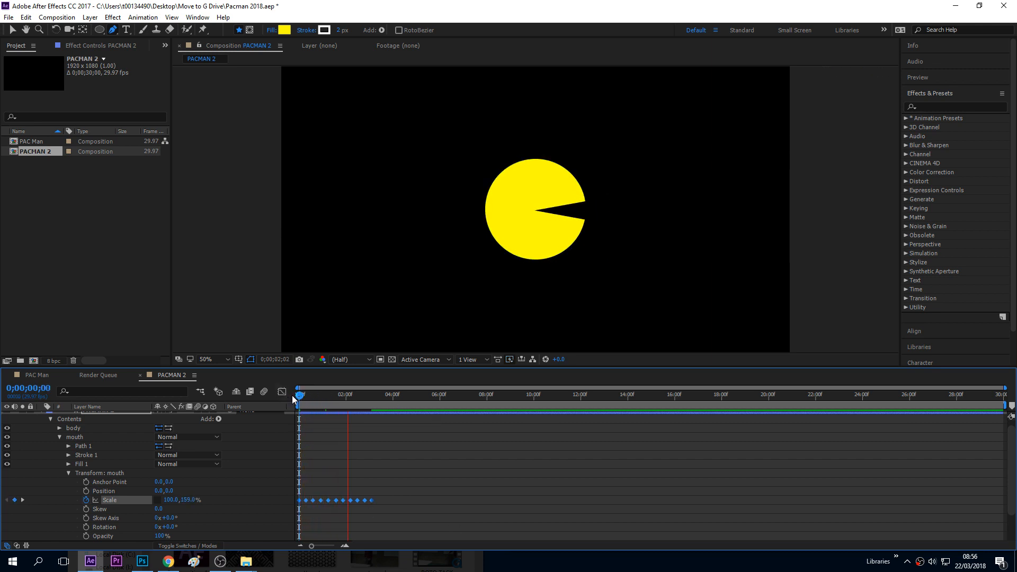
mouse_move(350, 394)
mouse_down()
mouse_move(320, 395)
mouse_move(345, 397)
mouse_up()
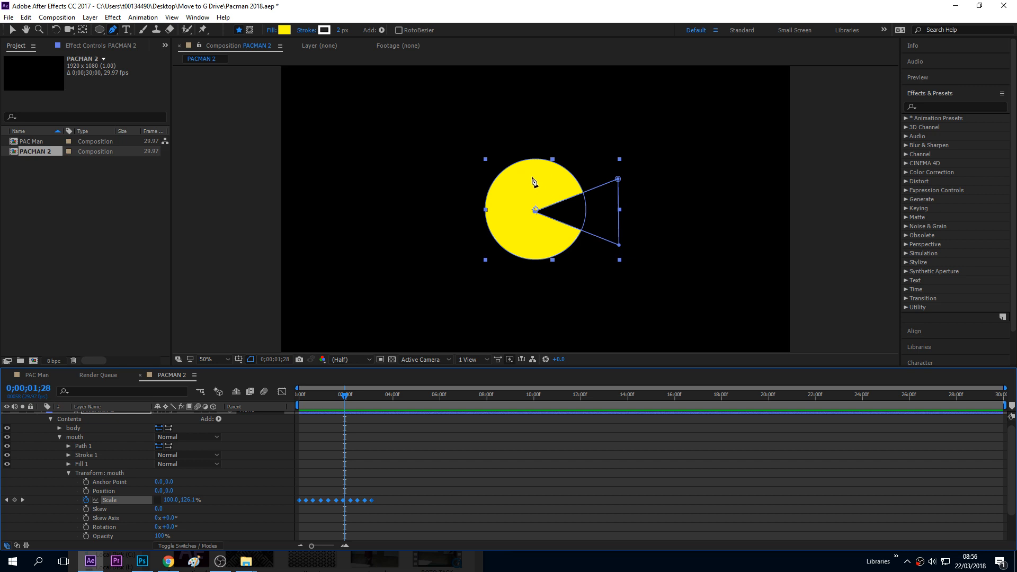
Collapse the mouth's transform properties and add a second ellipse path to the PACMAN 2 layer's contents.
click(68, 473)
click(78, 427)
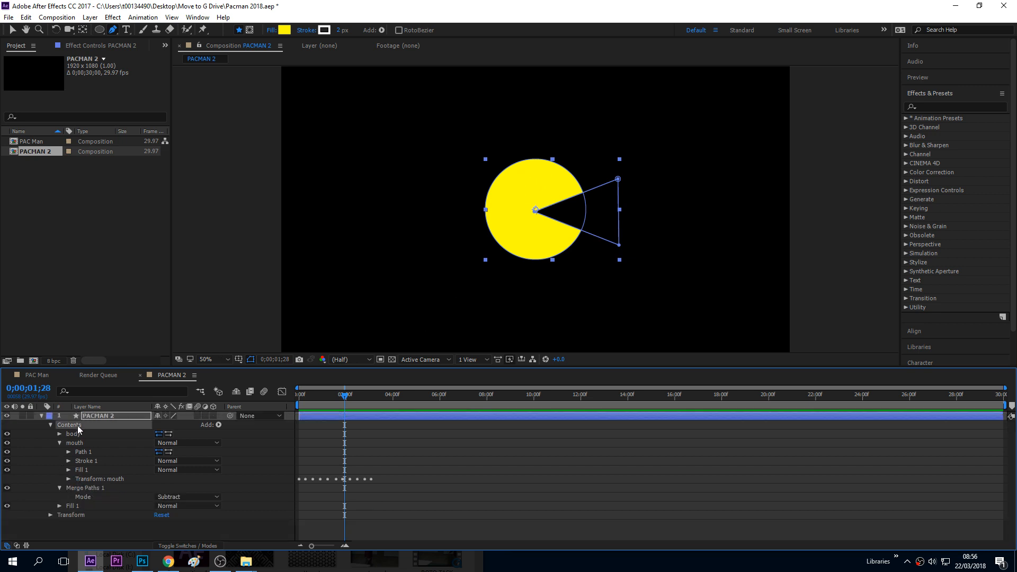
click(218, 424)
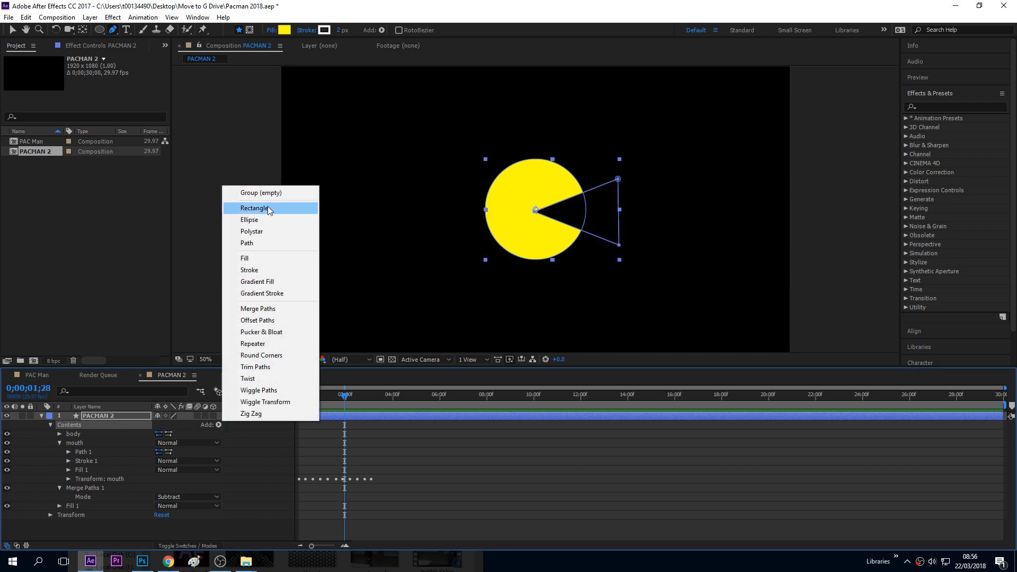
click(270, 220)
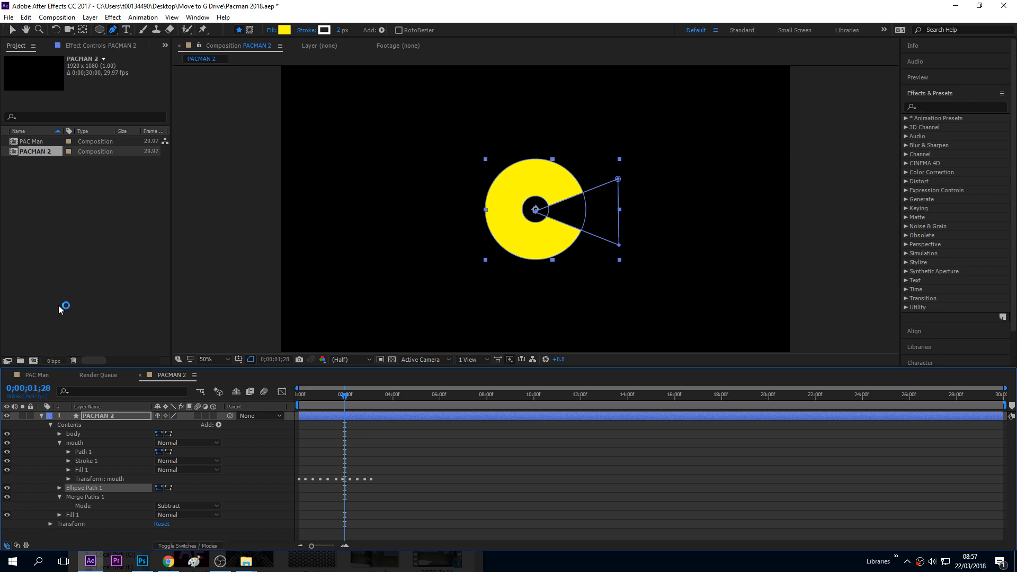
Set the new ellipse path's size to 59, 59 and its position to -15, -86, placing Pac-Man's eye above the mouth.
click(60, 488)
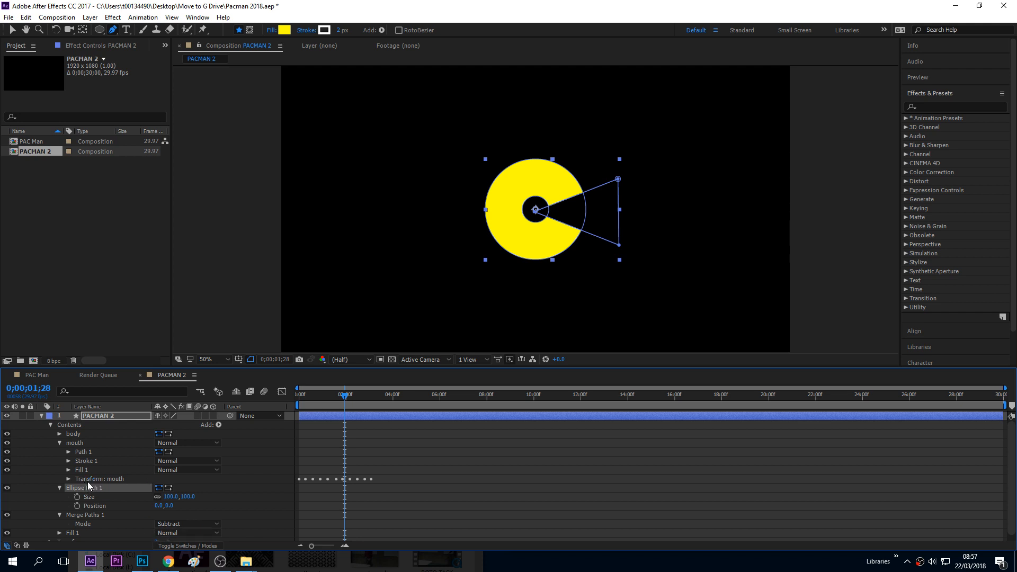
mouse_move(159, 505)
mouse_down()
mouse_move(139, 507)
mouse_move(168, 506)
mouse_move(127, 508)
mouse_move(168, 498)
mouse_move(149, 507)
mouse_up()
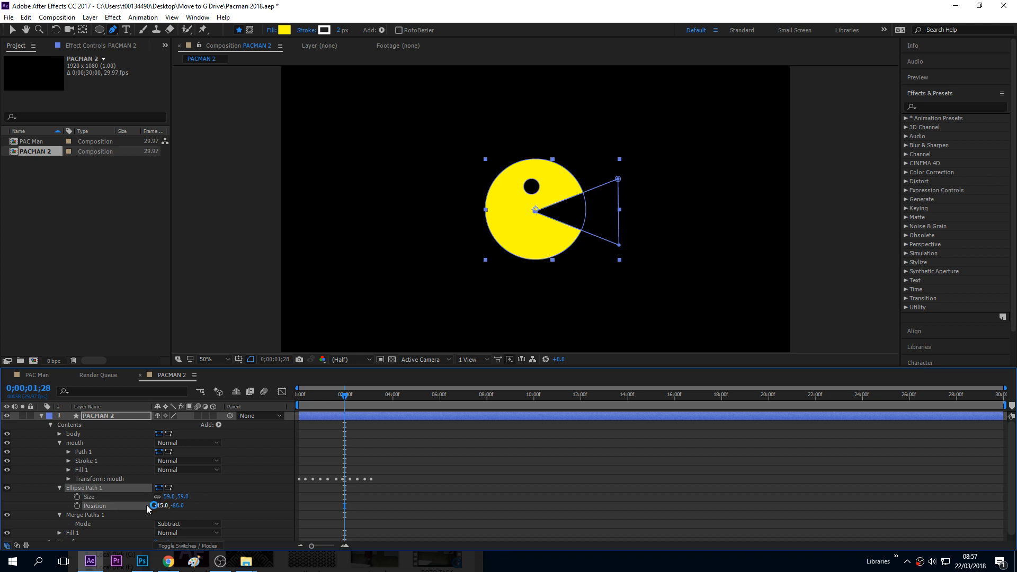
click(58, 488)
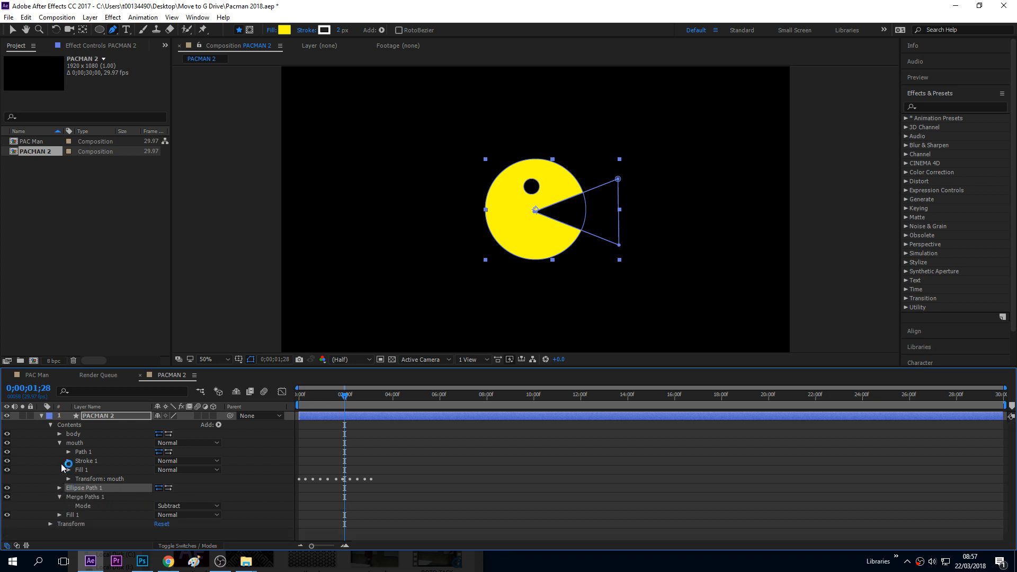
Collapse the mouth and Merge Paths 1 groups and scrub the animation back to 0;00;00;12.
click(59, 443)
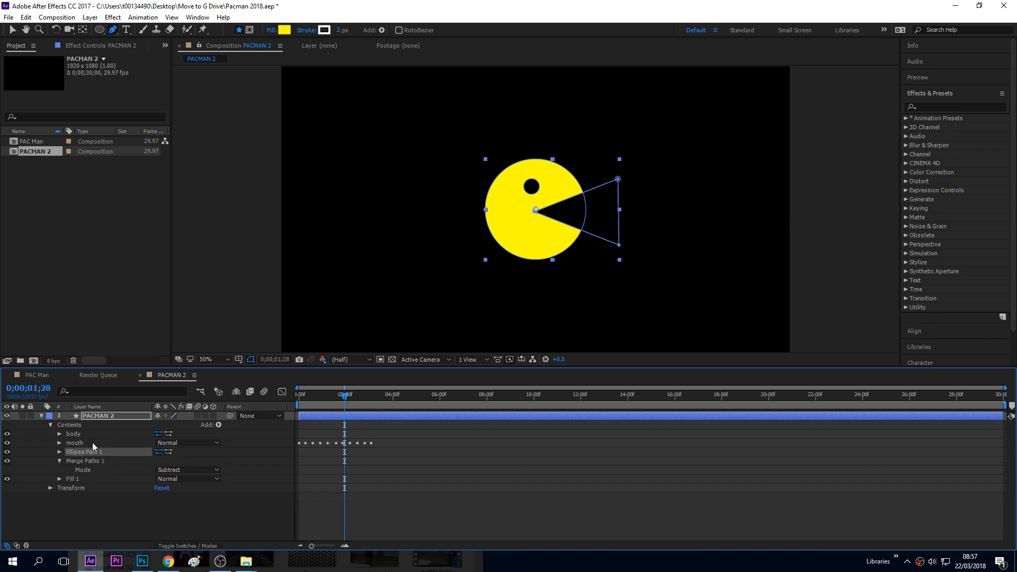
click(84, 435)
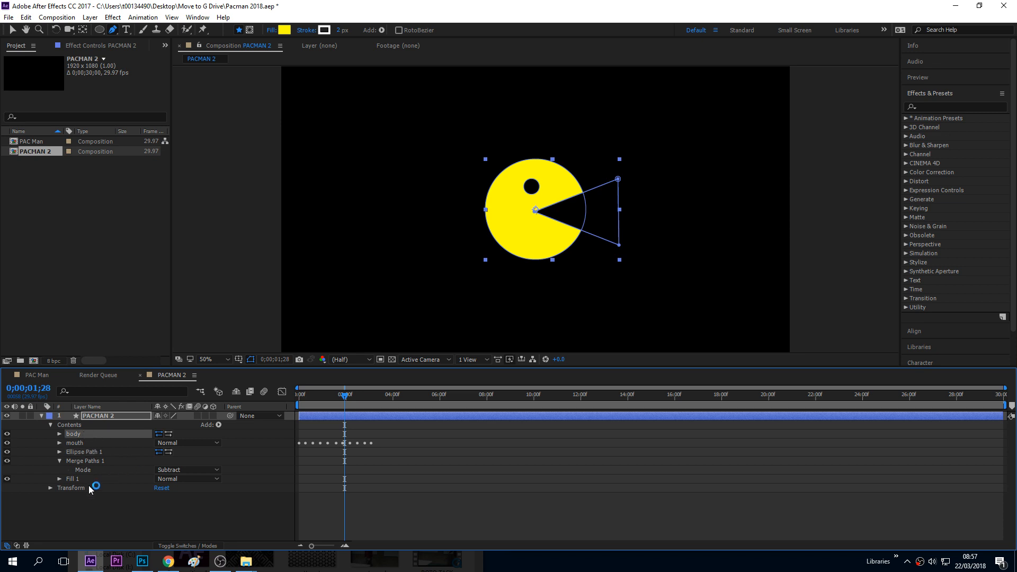
click(59, 461)
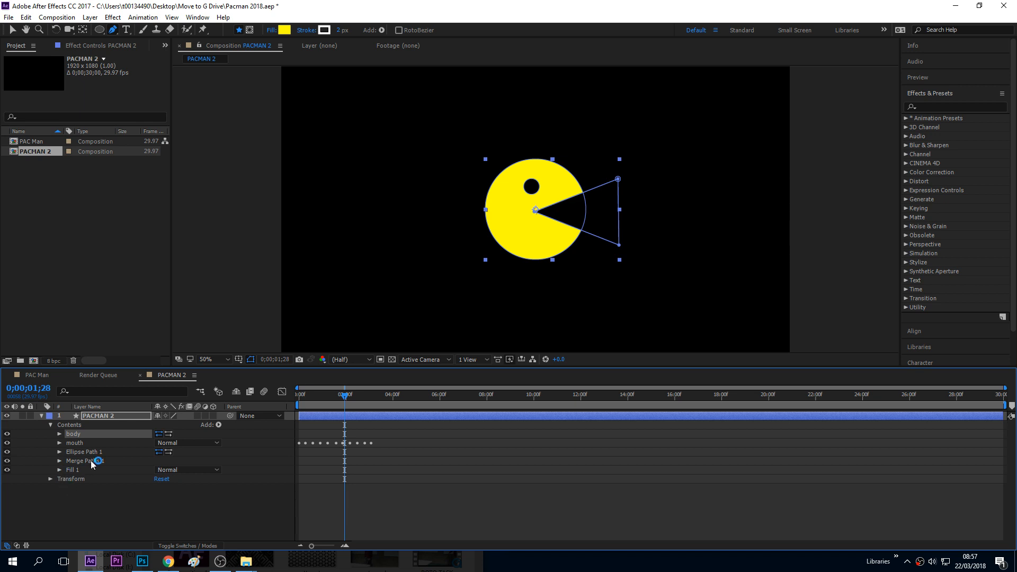
click(72, 469)
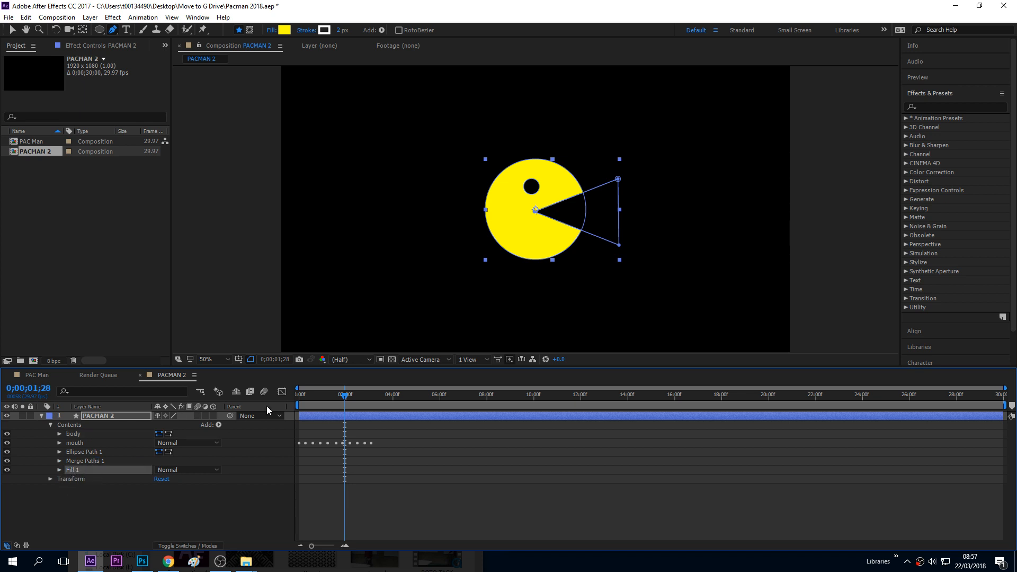
drag(350, 397, 308, 406)
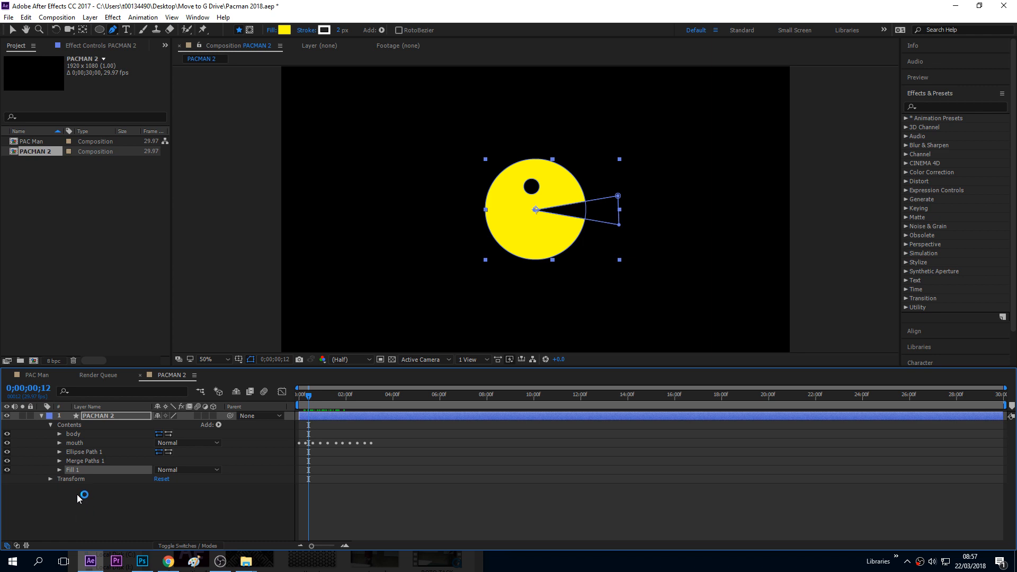
Add a stroke to the PACMAN 2 layer's contents and hide Fill 1.
click(218, 425)
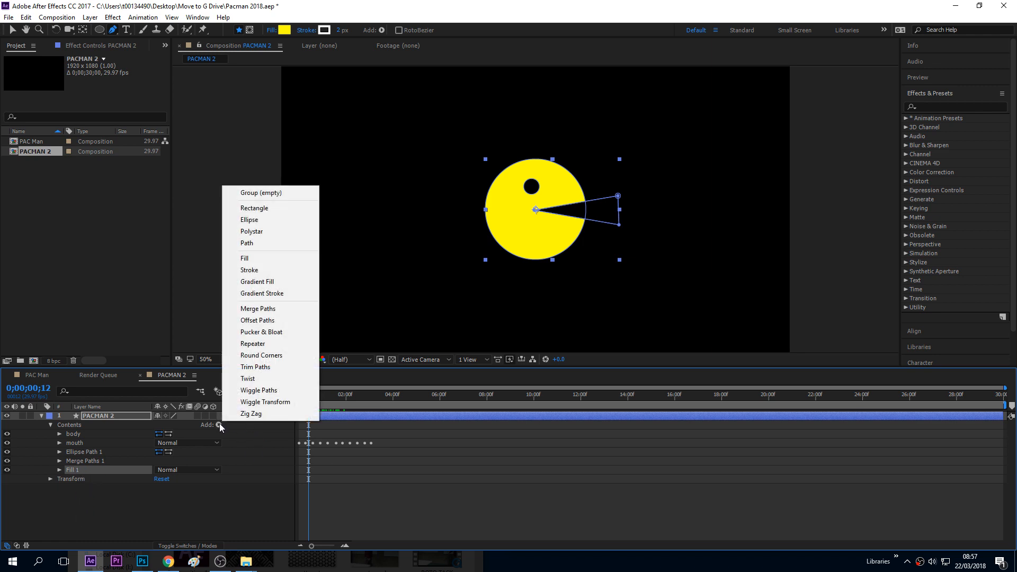
click(261, 270)
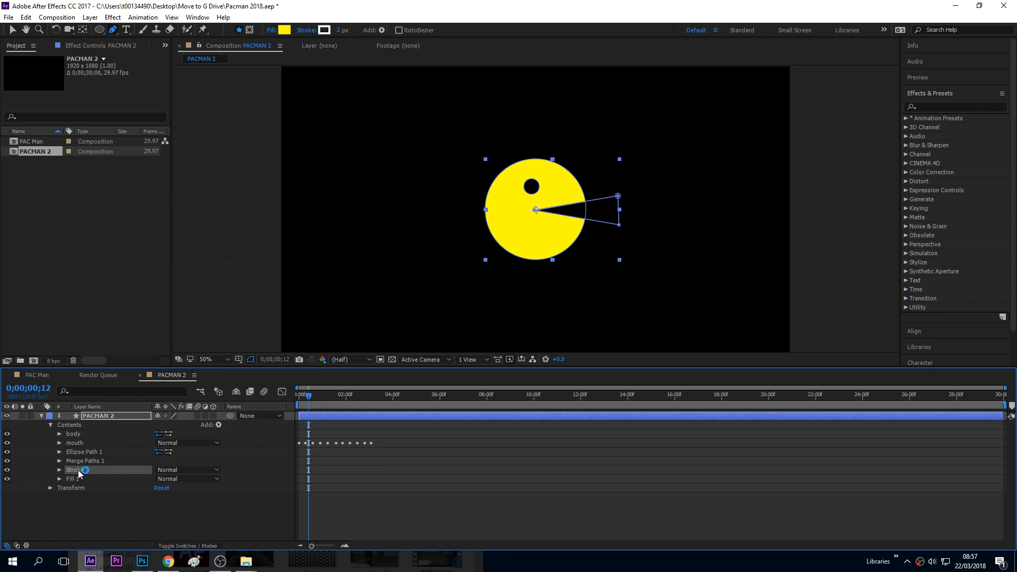
click(7, 479)
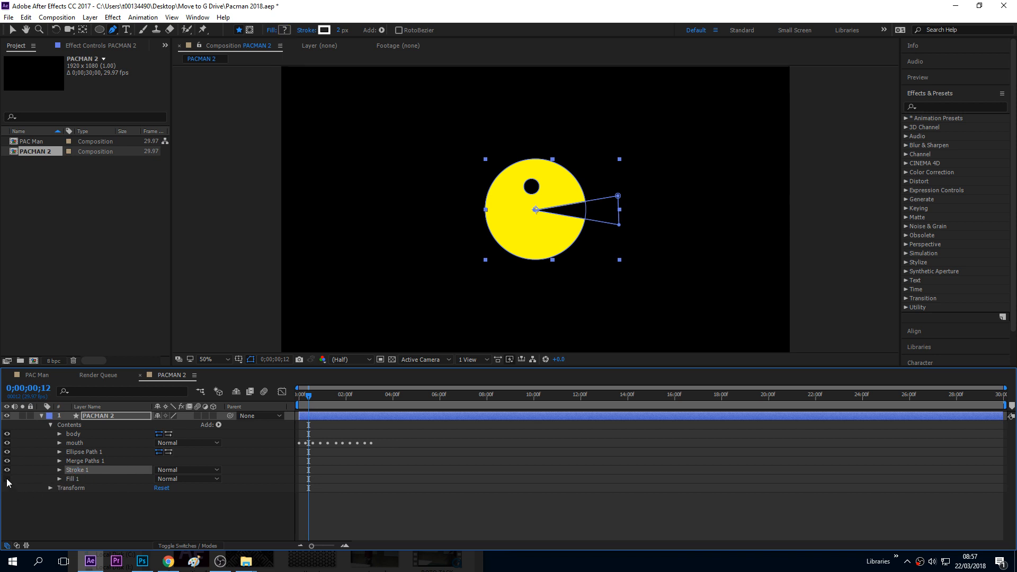
Set Stroke 1 to a width of 11 with a Round Join and a Round Cap.
click(59, 470)
drag(158, 500, 164, 500)
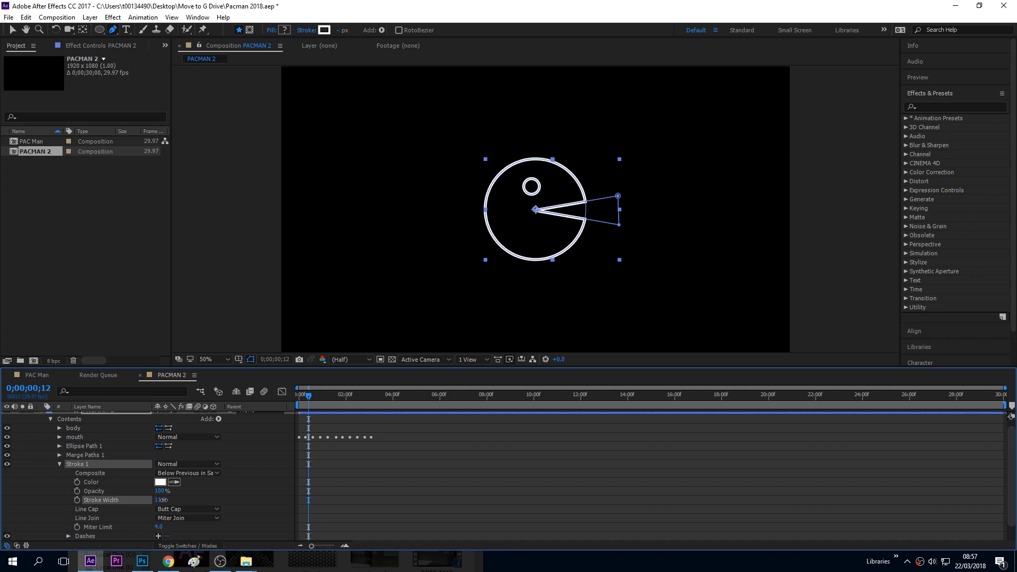
click(212, 518)
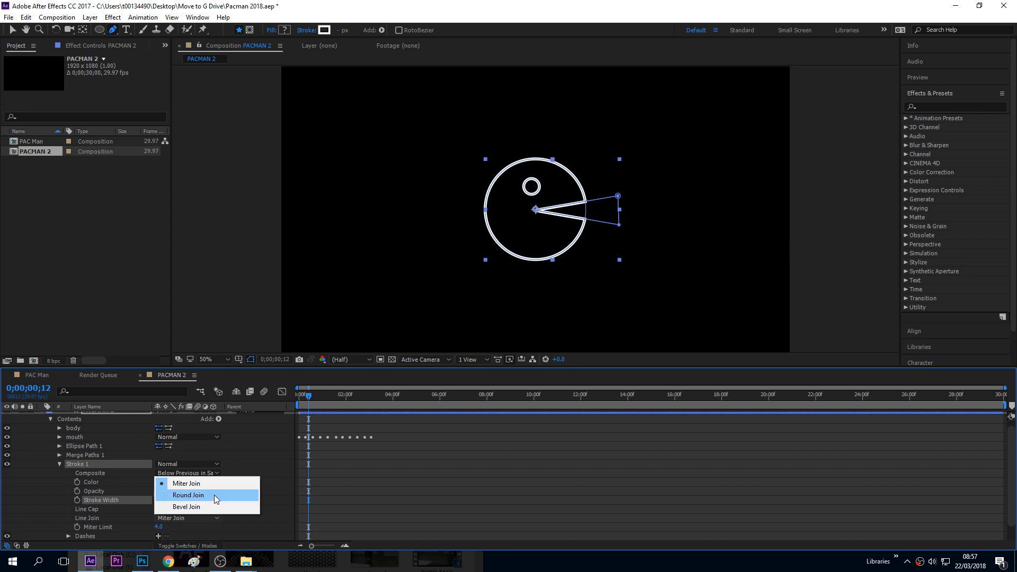
click(214, 495)
click(212, 518)
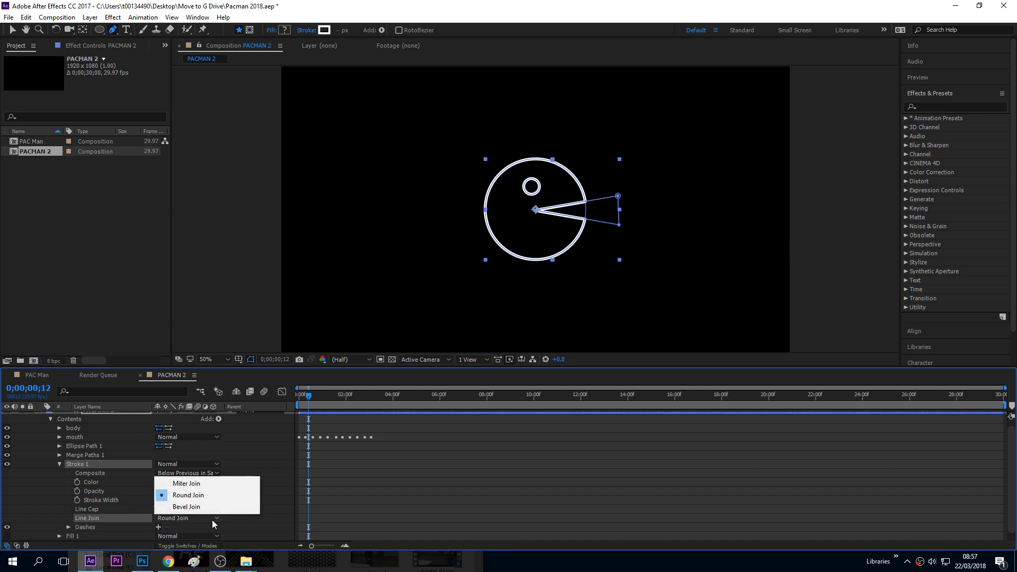
click(232, 526)
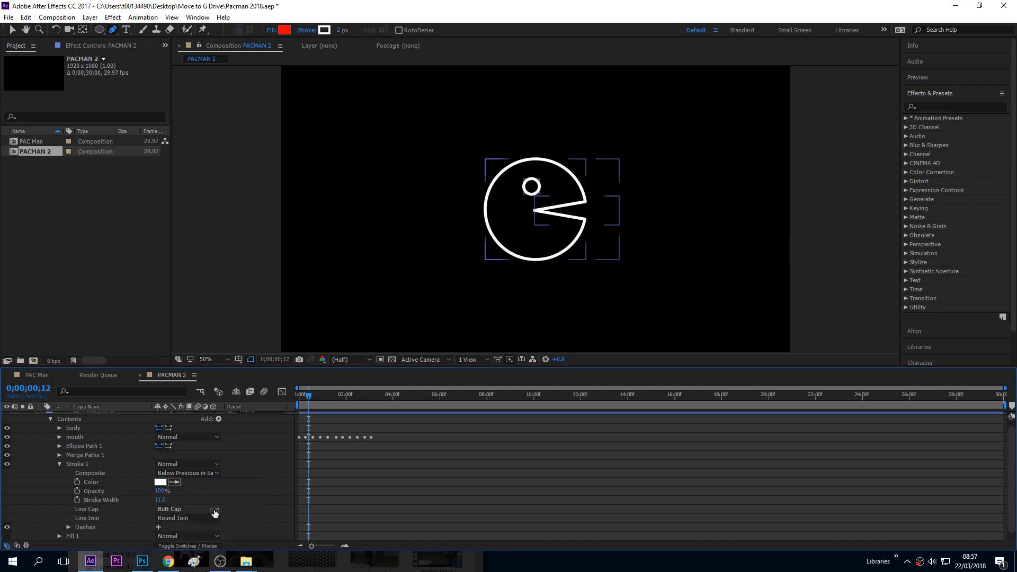
click(215, 510)
click(216, 486)
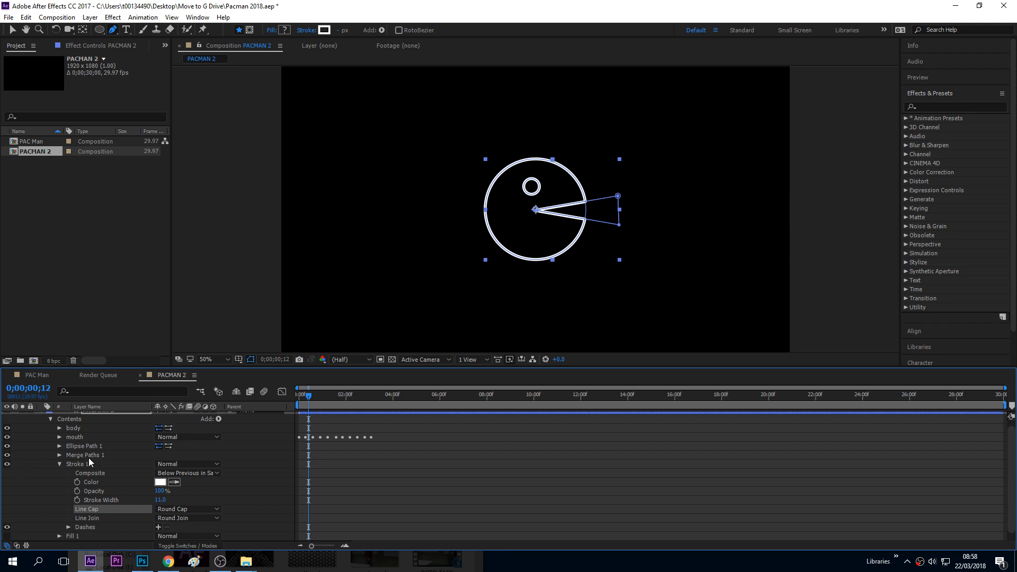
Return to the start of the timeline and change Stroke 1's color to dark yellow A68D00.
mouse_move(311, 404)
mouse_down()
mouse_move(372, 407)
mouse_move(295, 412)
mouse_up()
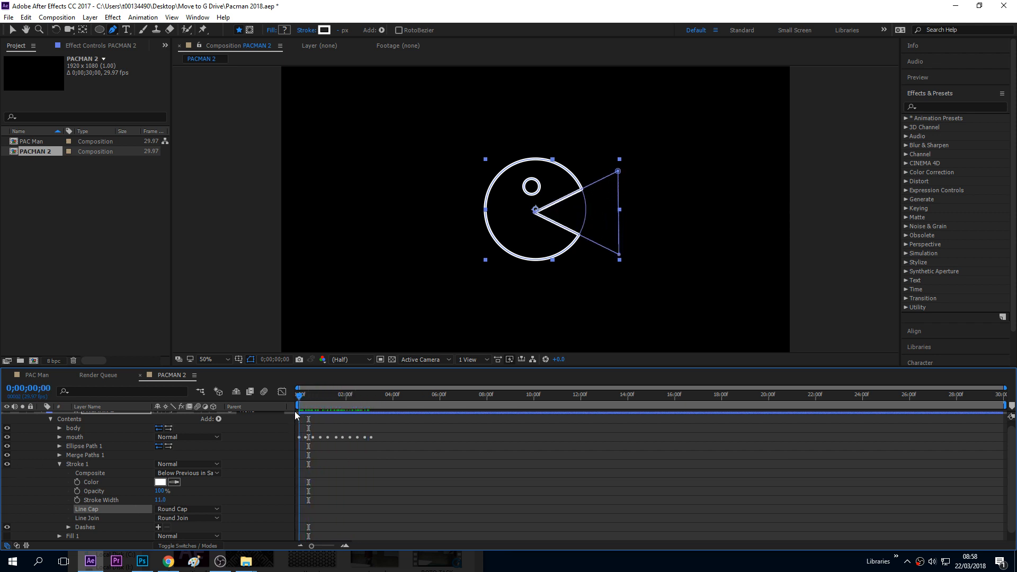
click(60, 464)
click(59, 470)
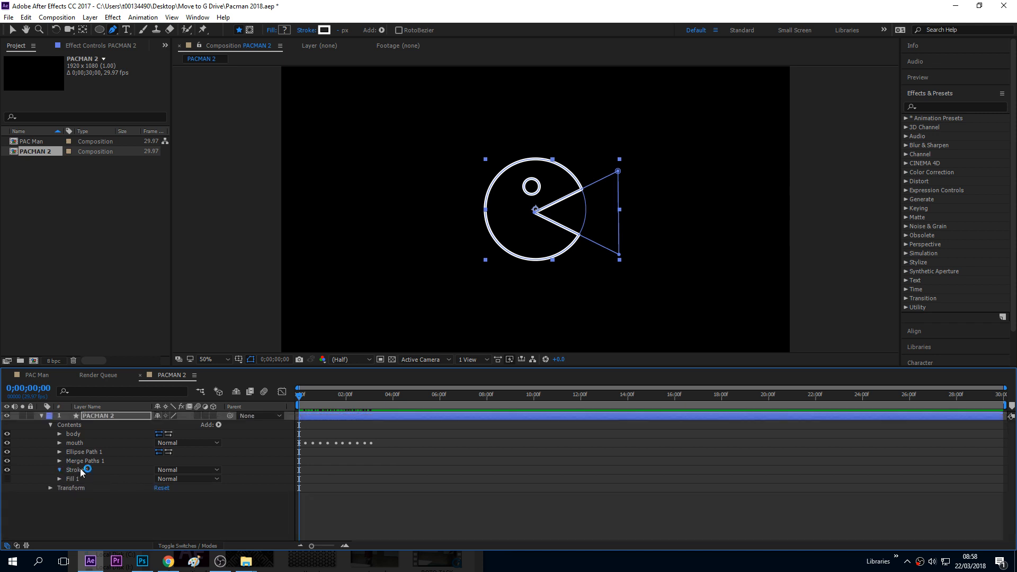
click(160, 488)
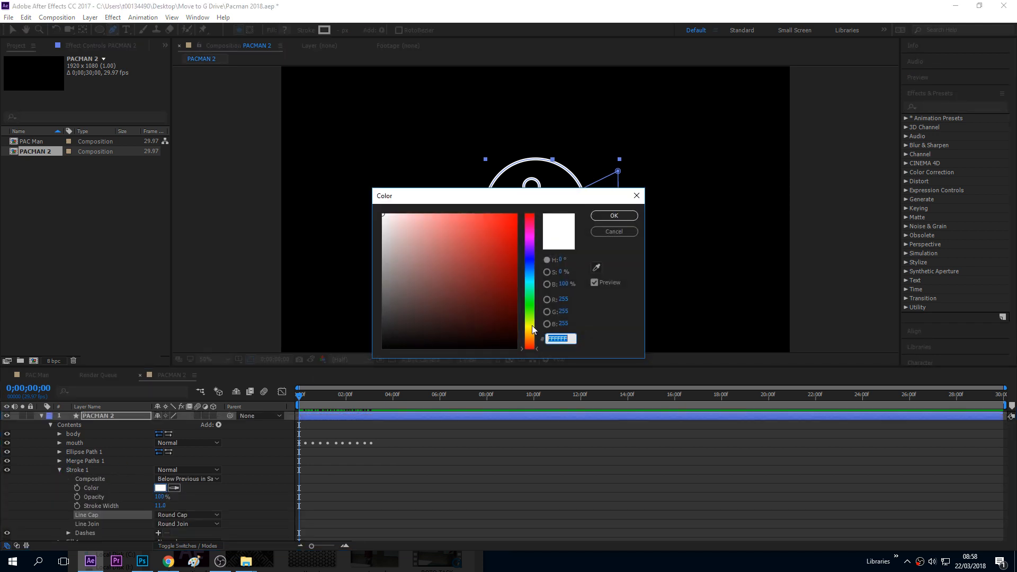
click(532, 329)
drag(508, 269, 517, 260)
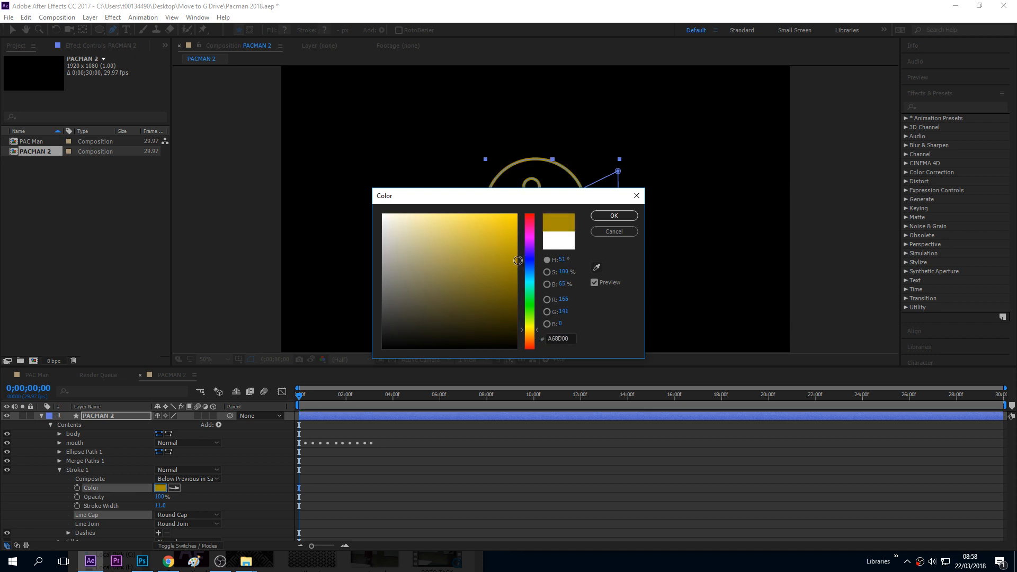
click(614, 217)
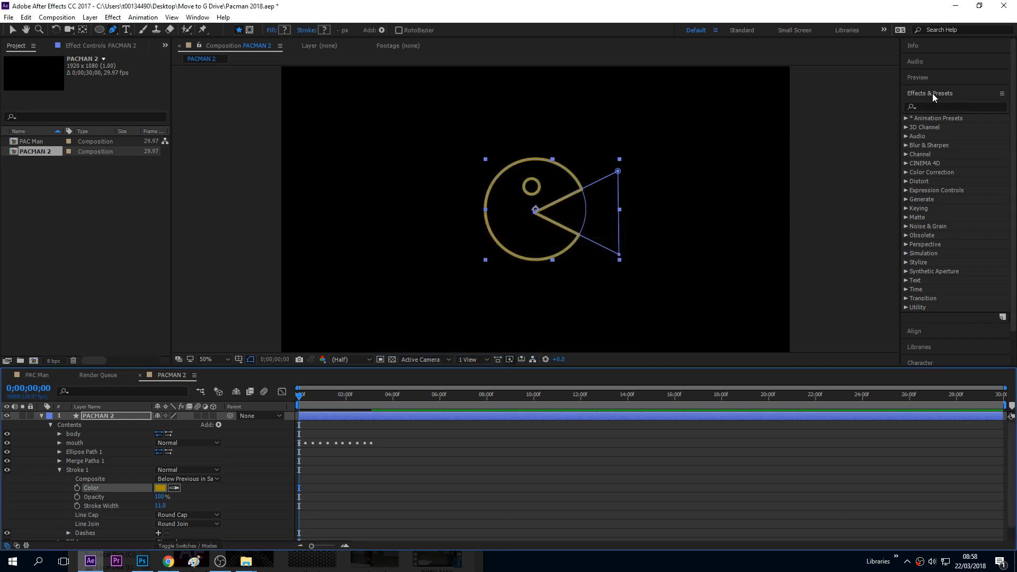
Search the effects for "glow" and apply the Stylize Glow effect to the Pac-Man outline.
click(961, 105)
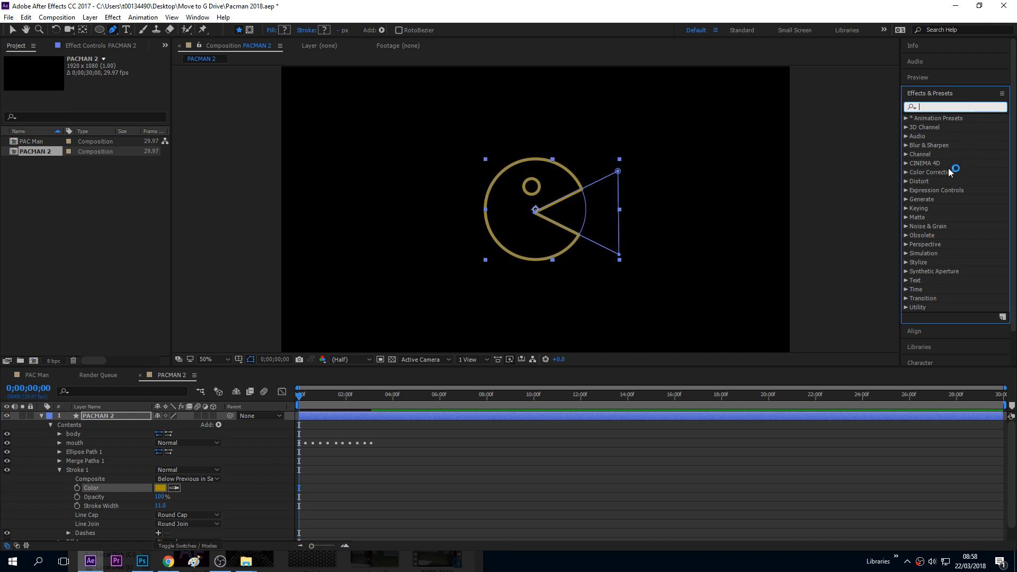
text(glow)
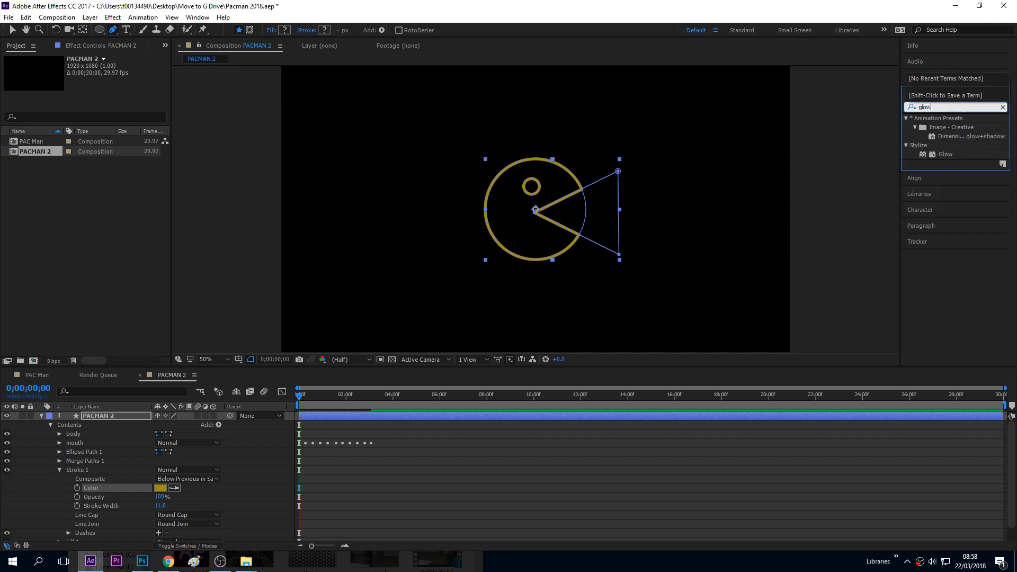
drag(945, 155, 581, 242)
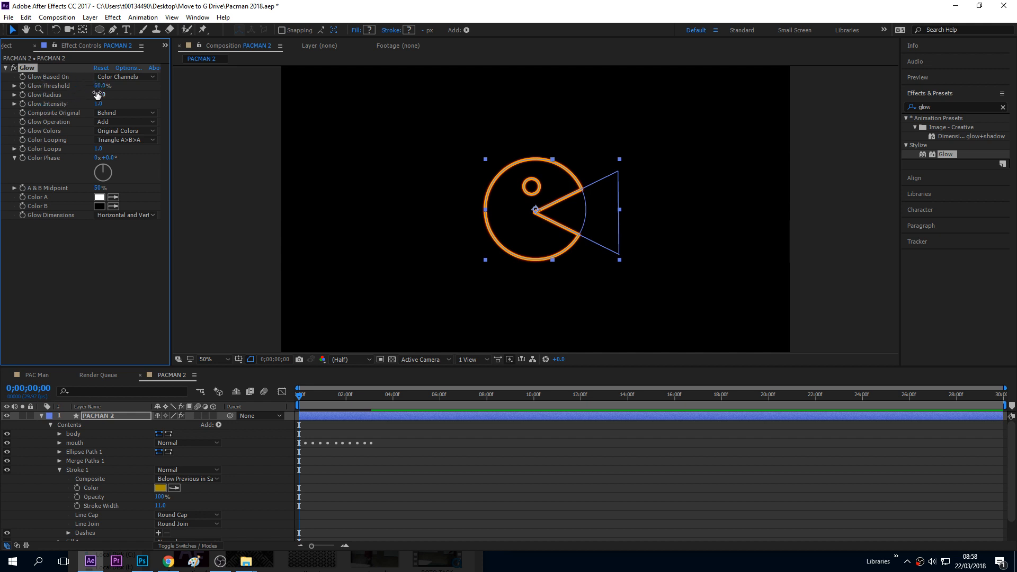
Set the Glow threshold to 51.8%, radius to 43 and intensity to 1.4, and check the result with the layer deselected.
mouse_move(97, 94)
mouse_down()
mouse_move(123, 93)
mouse_move(89, 86)
mouse_move(110, 104)
mouse_up()
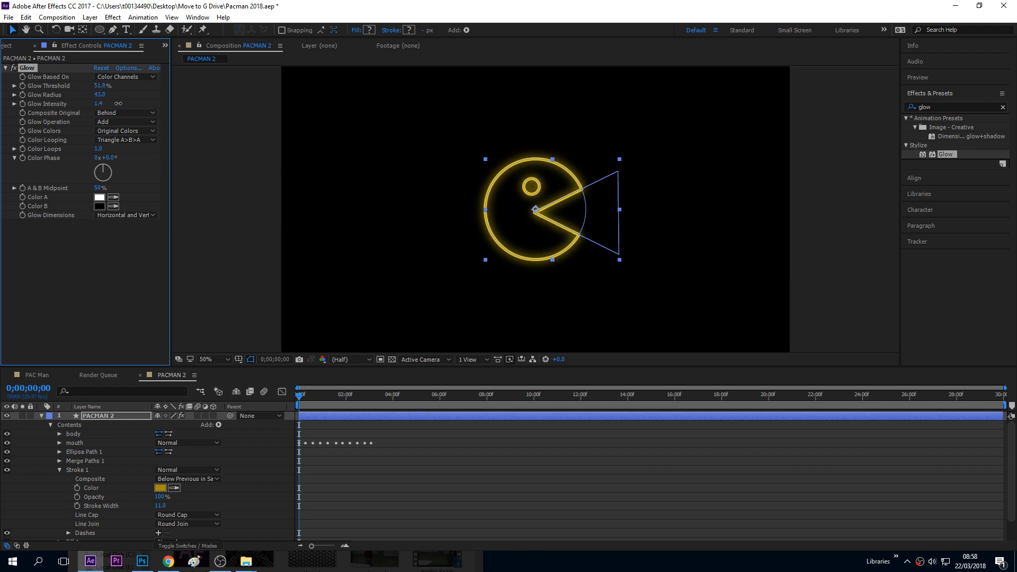
click(374, 477)
mouse_move(307, 394)
mouse_down()
mouse_move(346, 397)
mouse_move(287, 398)
mouse_up()
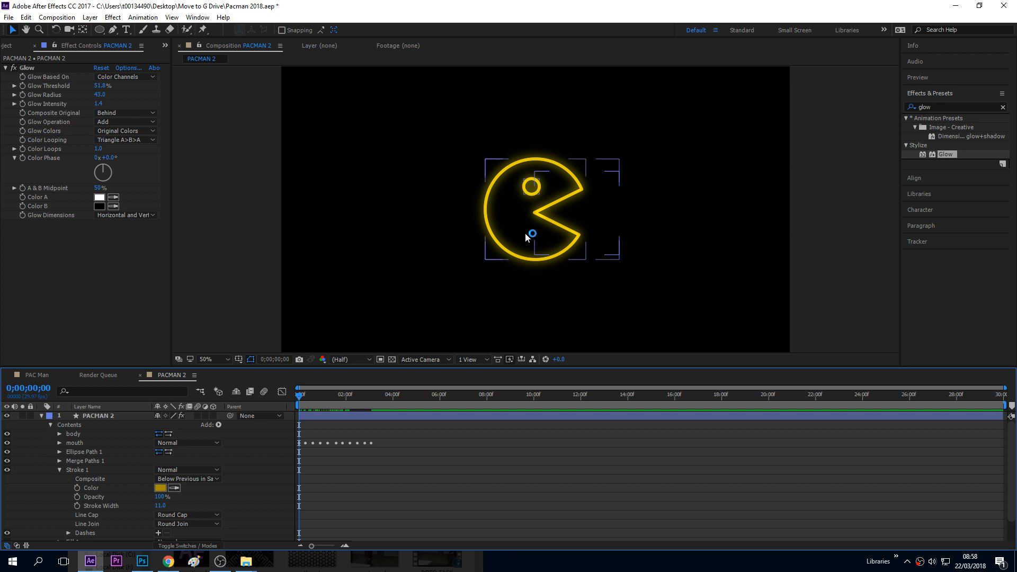
Collapse the PACMAN 2 layer, reveal its Position and keyframe it at -329, 540 at the start of the timeline.
click(16, 30)
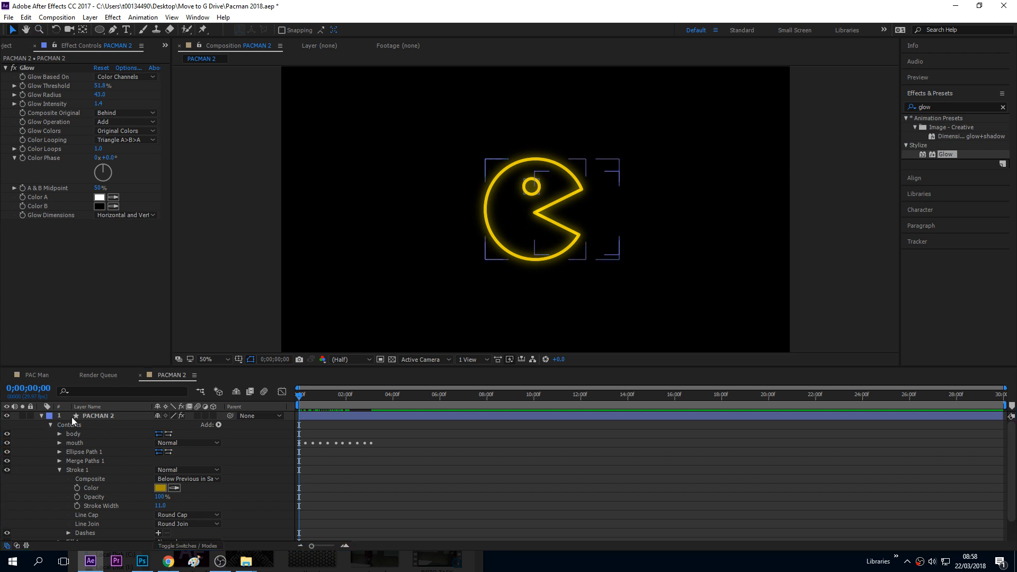
click(152, 417)
click(98, 417)
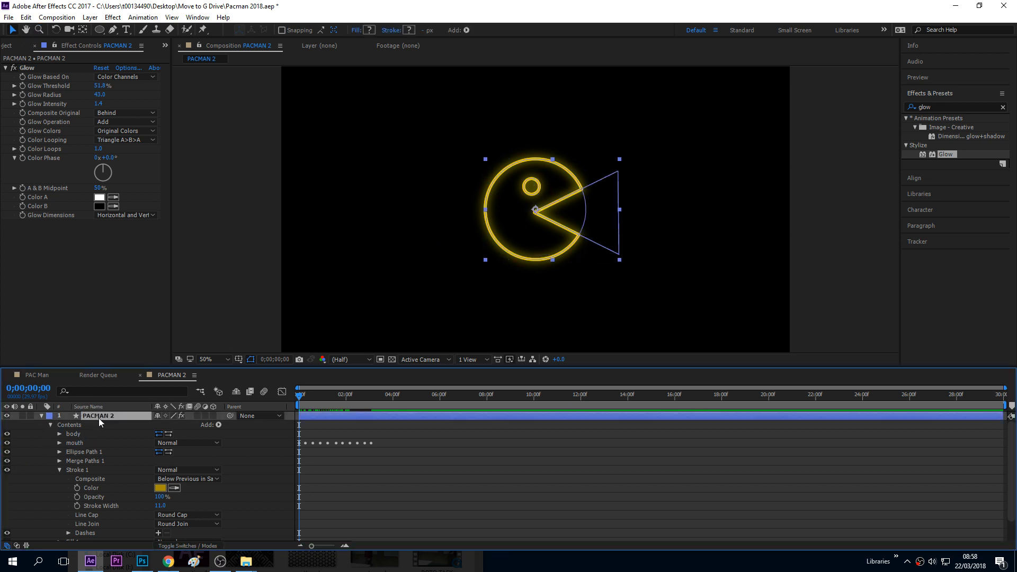
click(41, 416)
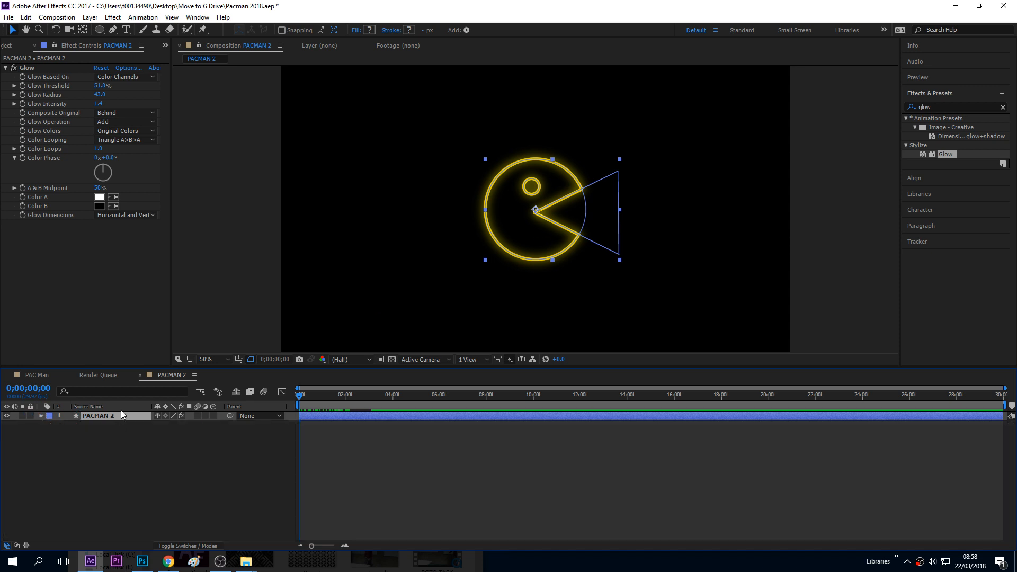
key(p)
drag(161, 424, 111, 427)
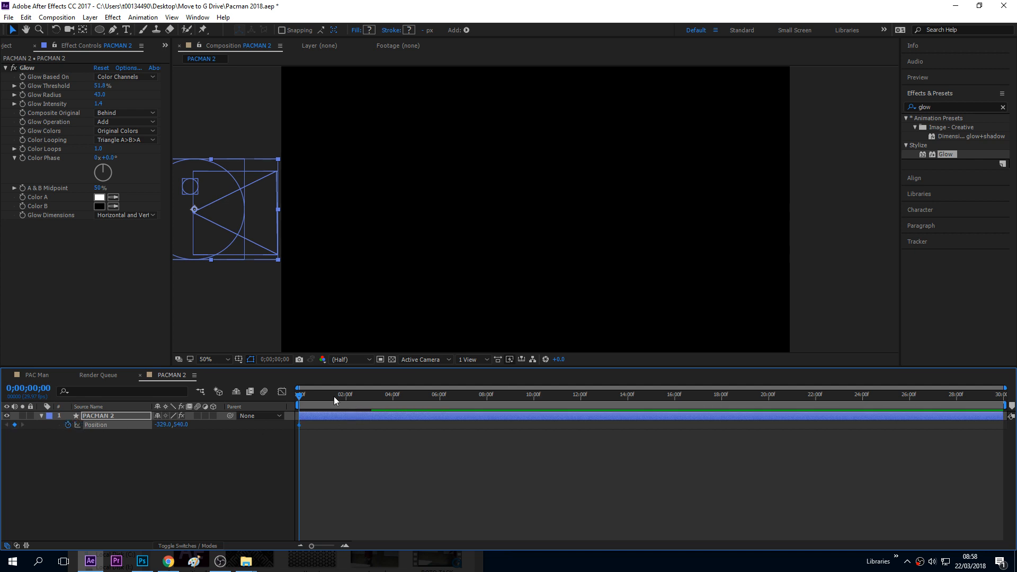
Keyframe the layer's Position at 2161, 540 at 0;00;03;01, preview the move across the frame and collapse the layer.
drag(301, 398, 372, 406)
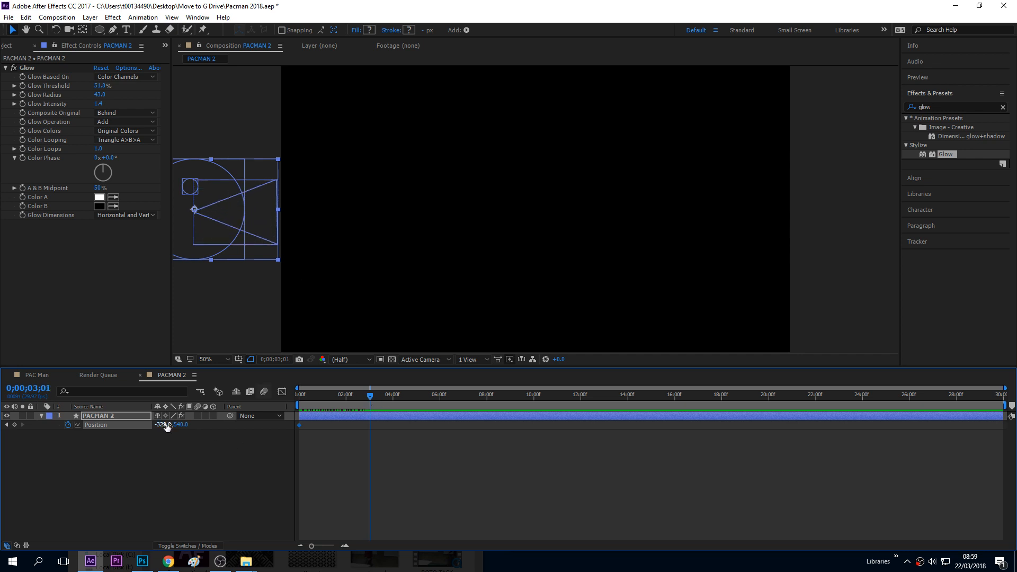
drag(166, 427, 299, 429)
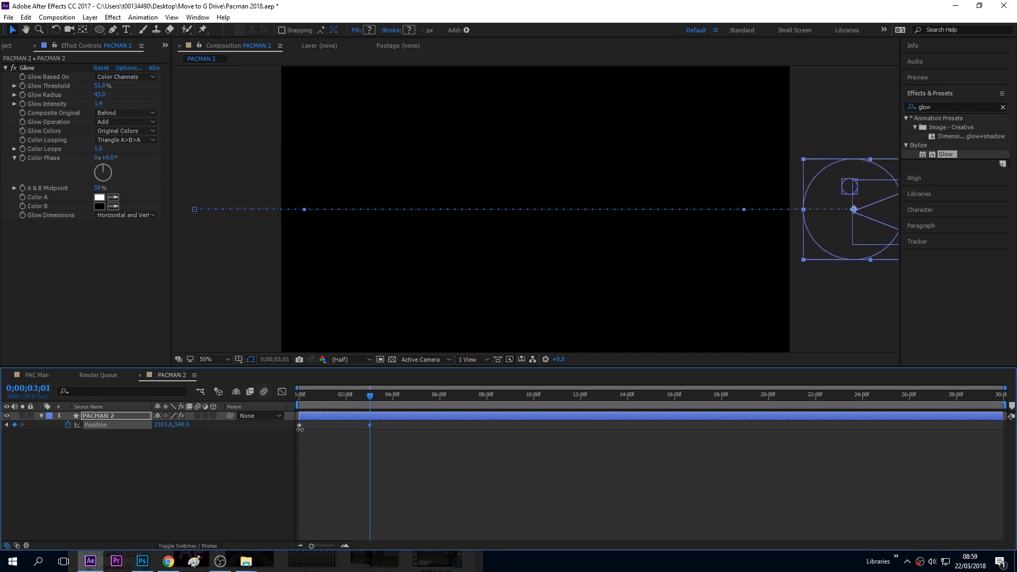
drag(370, 397, 300, 395)
key(space)
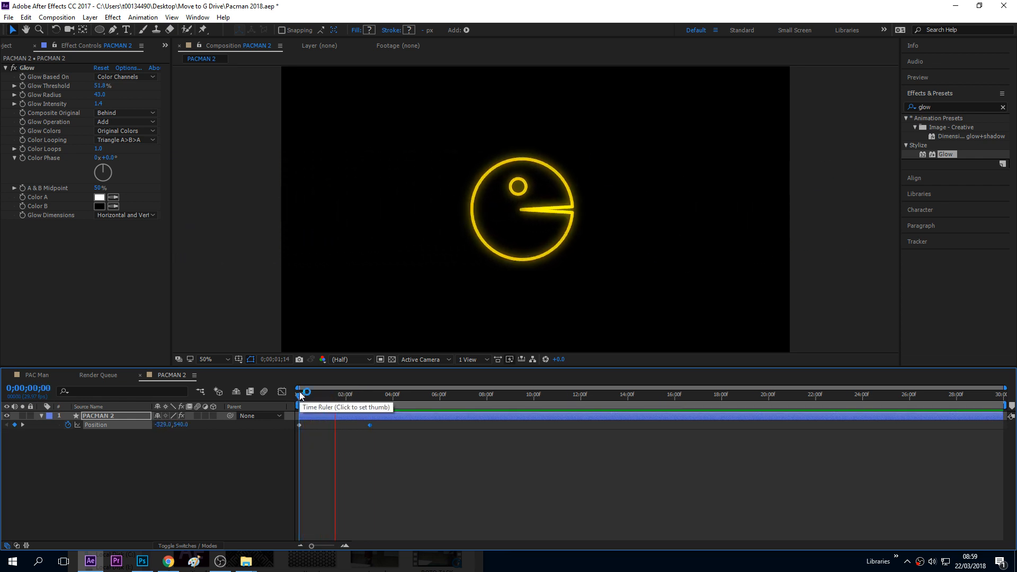
key(space)
click(199, 446)
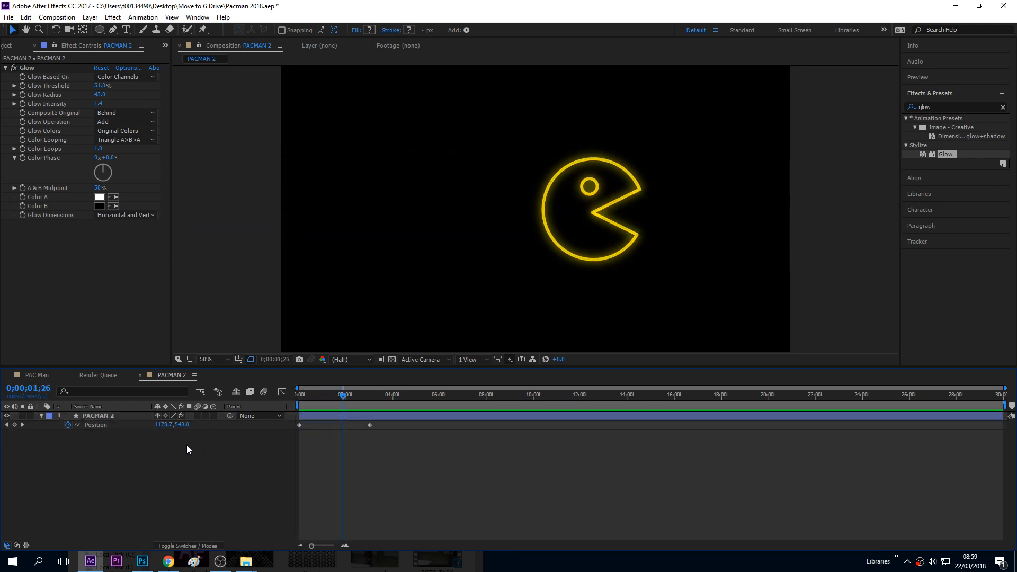
click(42, 417)
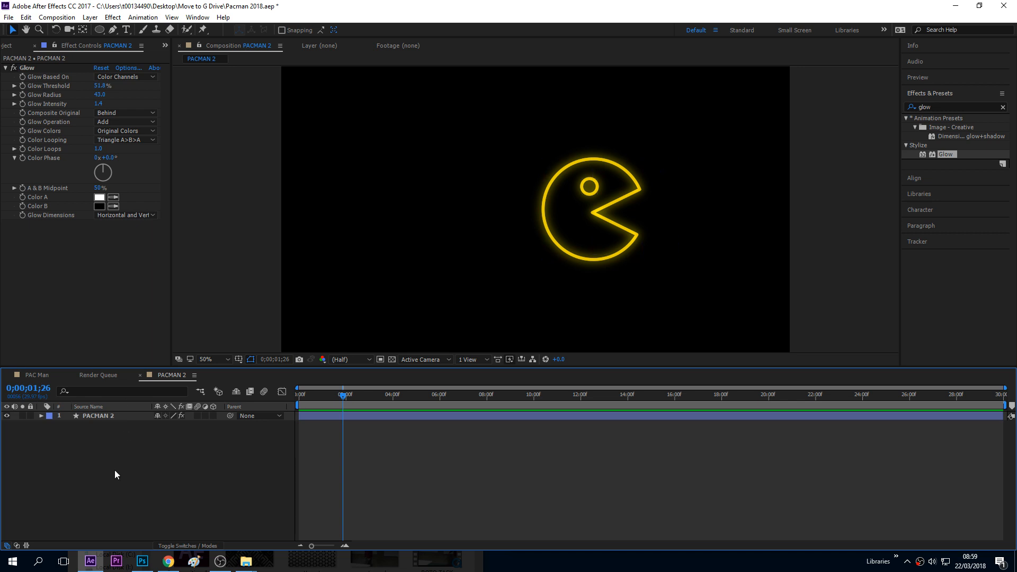
Create a new shape layer in the PACMAN 2 composition and rename it dots.
right_click(103, 446)
mouse_move(147, 320)
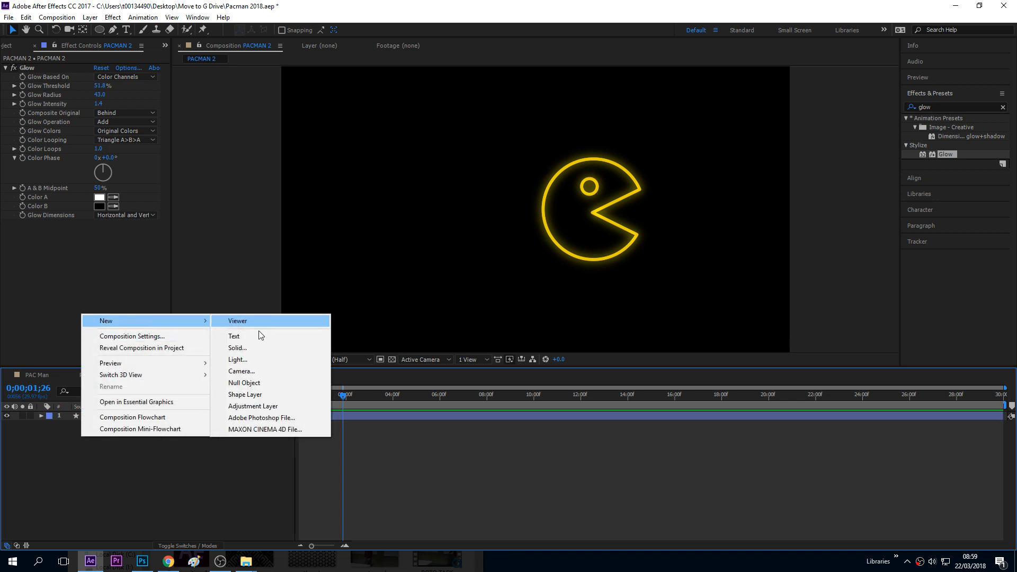
click(268, 395)
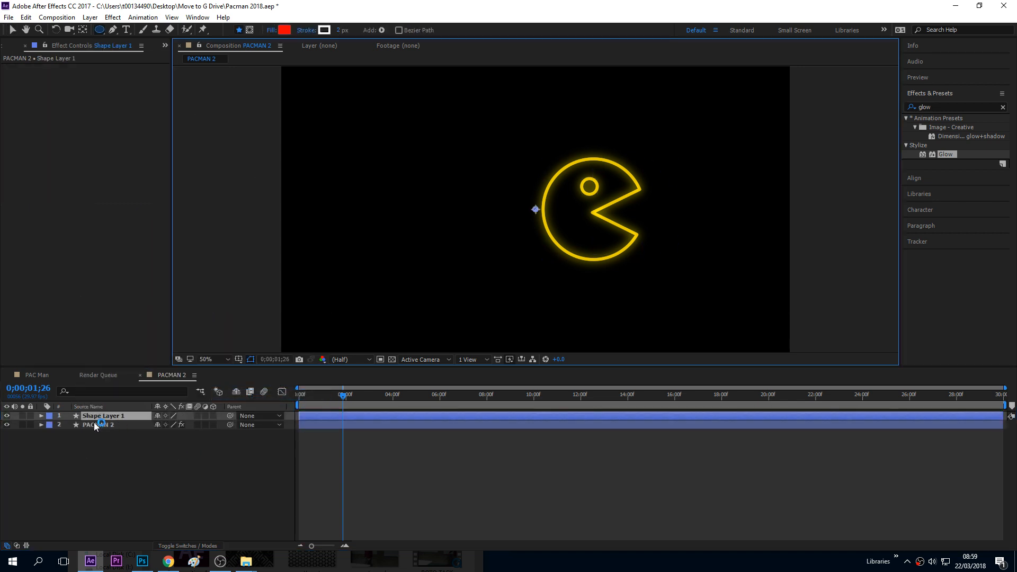
click(41, 415)
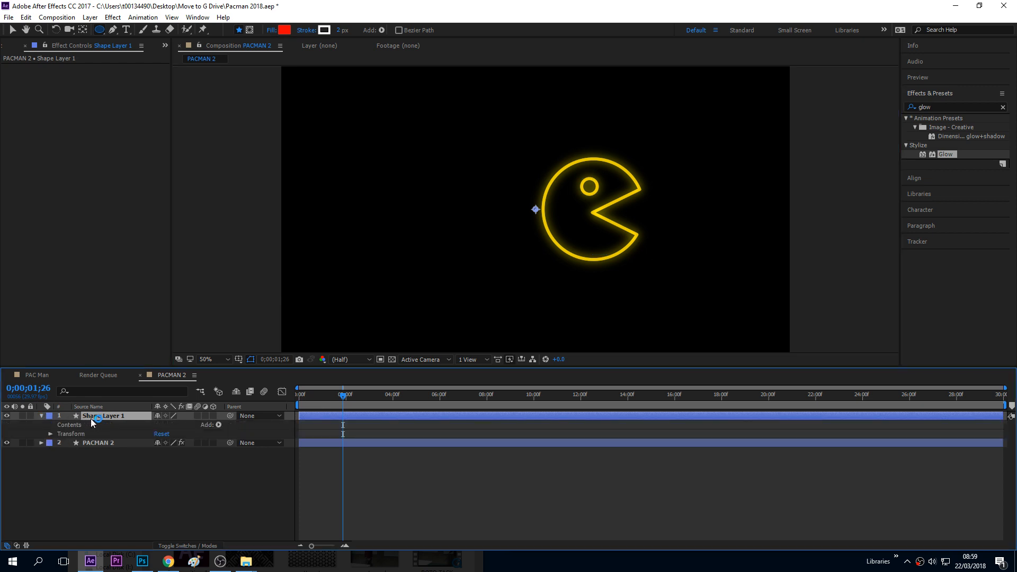
key(Return)
text(dots)
Add an ellipse path and a fill to the contents of the dots layer.
click(85, 426)
click(218, 425)
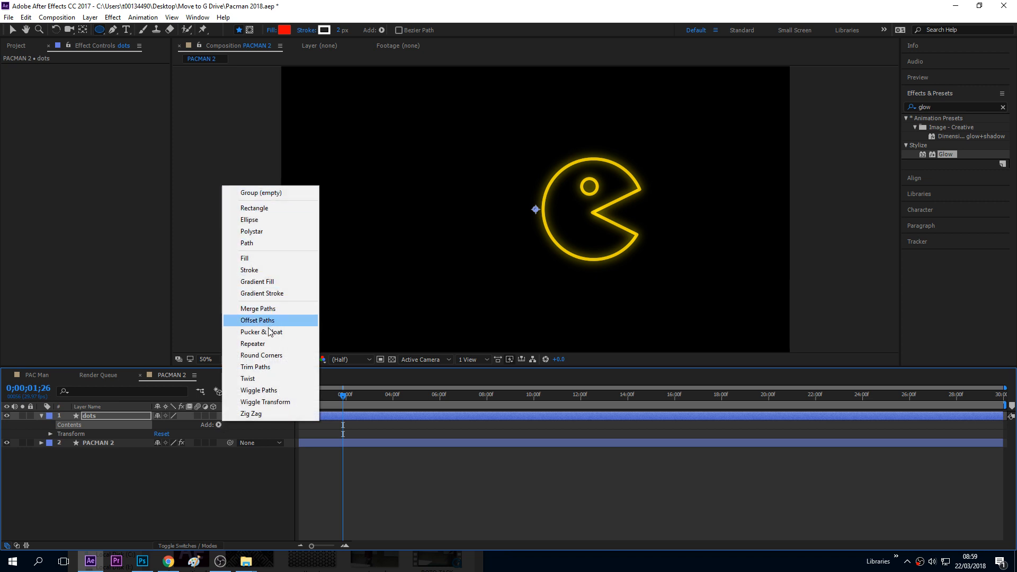
click(268, 219)
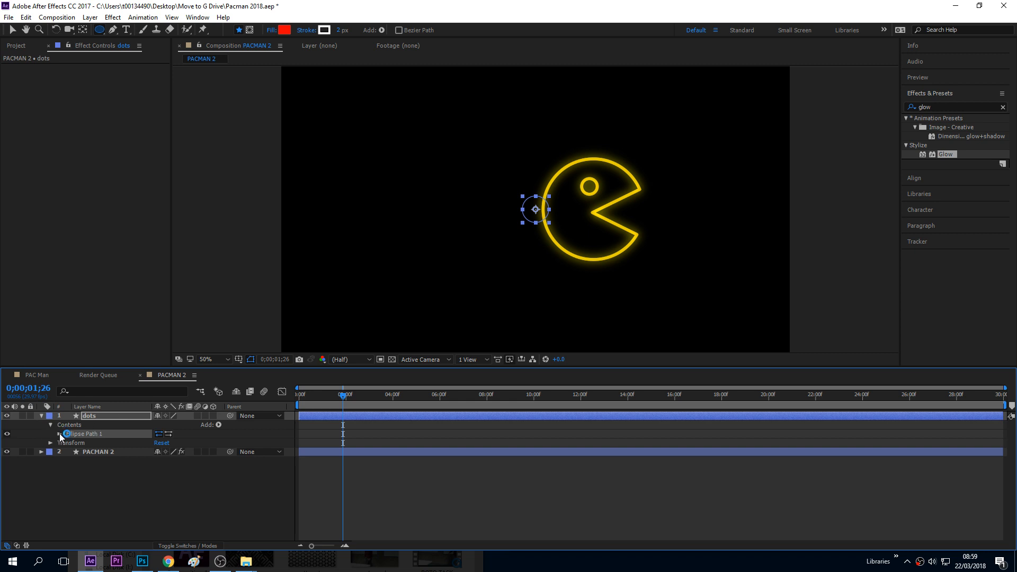
click(218, 425)
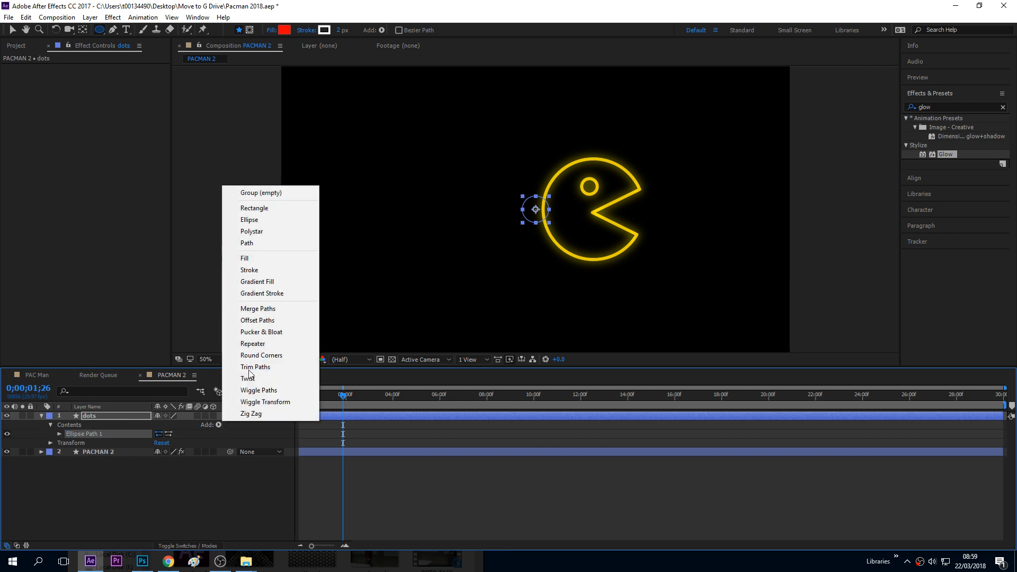
click(253, 259)
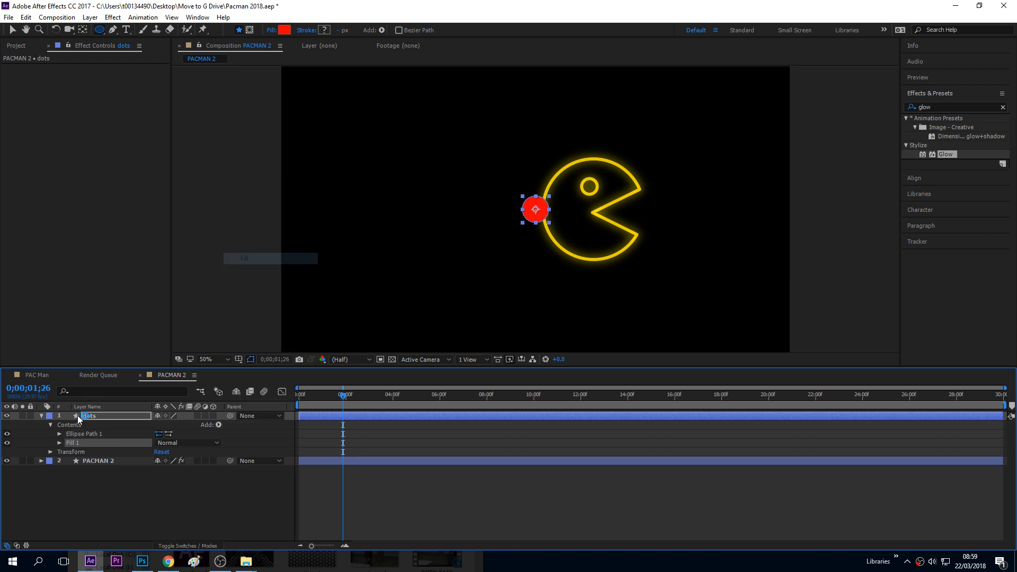
Set the dot's fill colour to yellow FFFC00 and its ellipse size to 77.
click(58, 443)
click(160, 470)
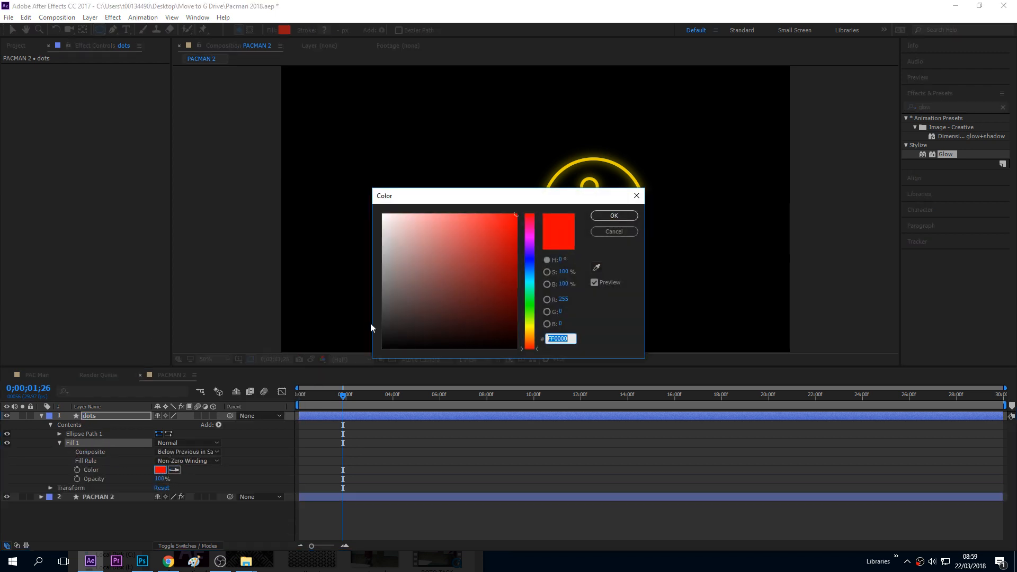
click(527, 326)
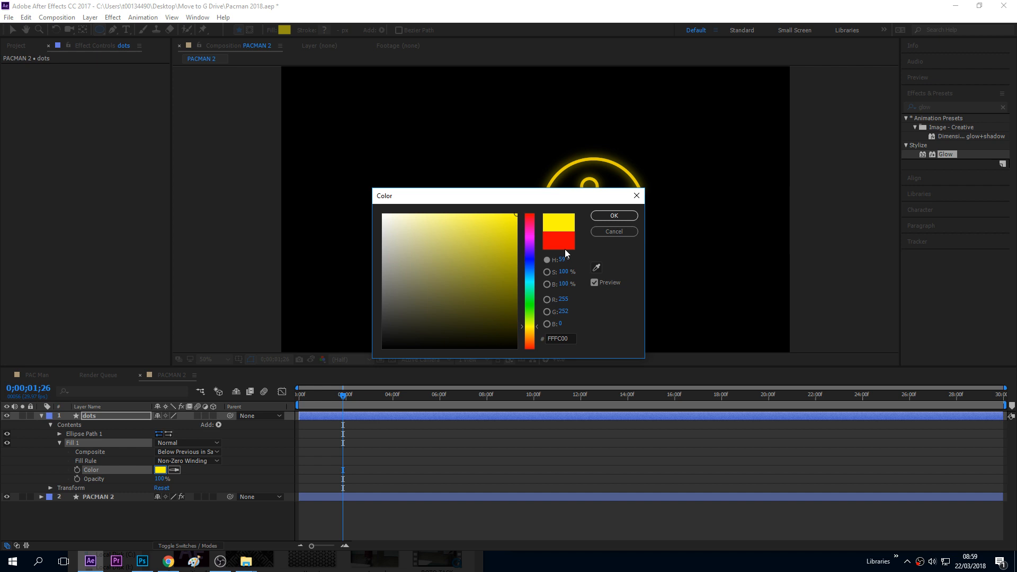
click(607, 215)
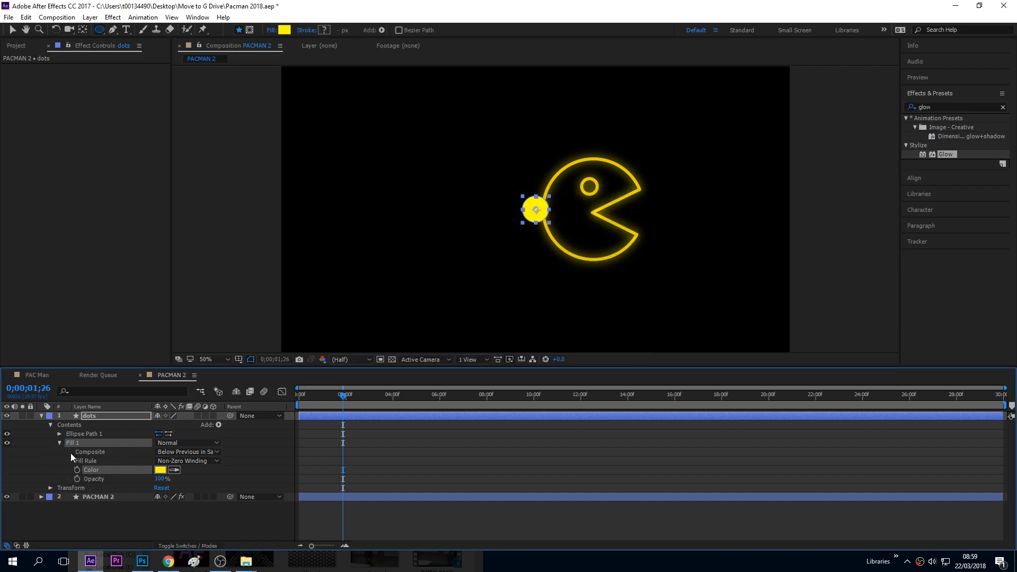
click(58, 433)
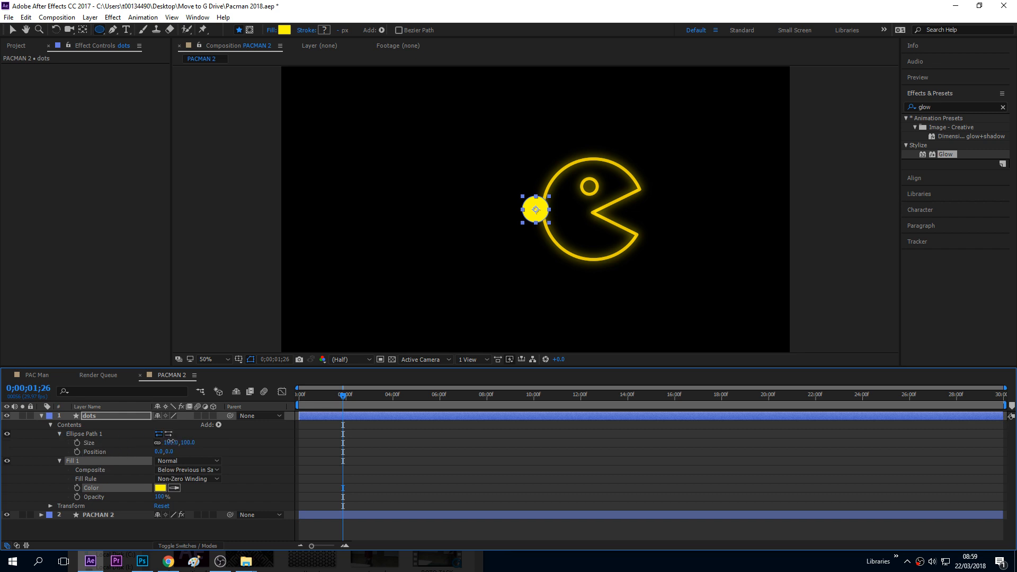
drag(170, 440, 158, 441)
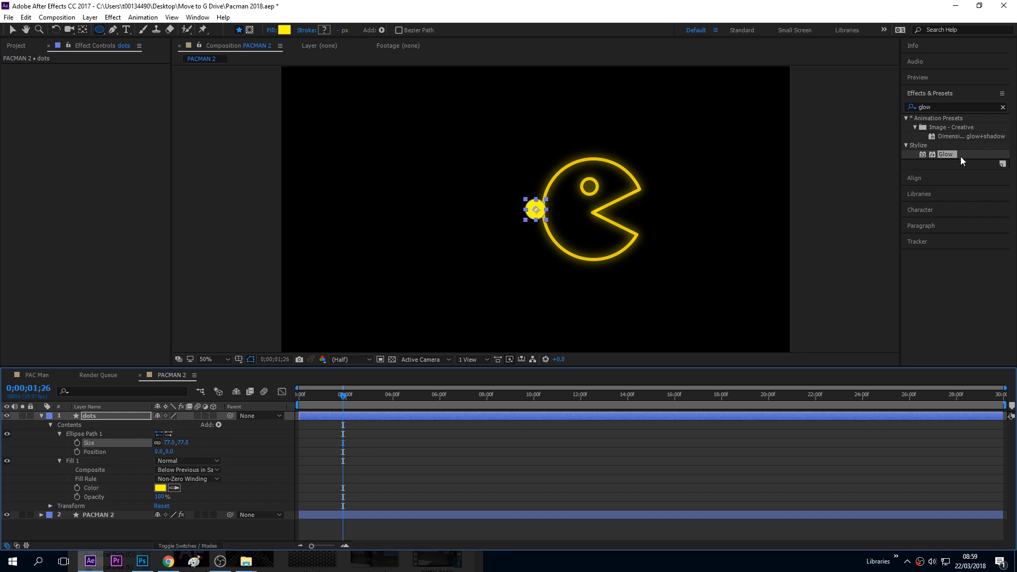
Apply the Stylize Glow effect to the dots layer and move the dot to the left edge of the frame.
drag(952, 153, 533, 217)
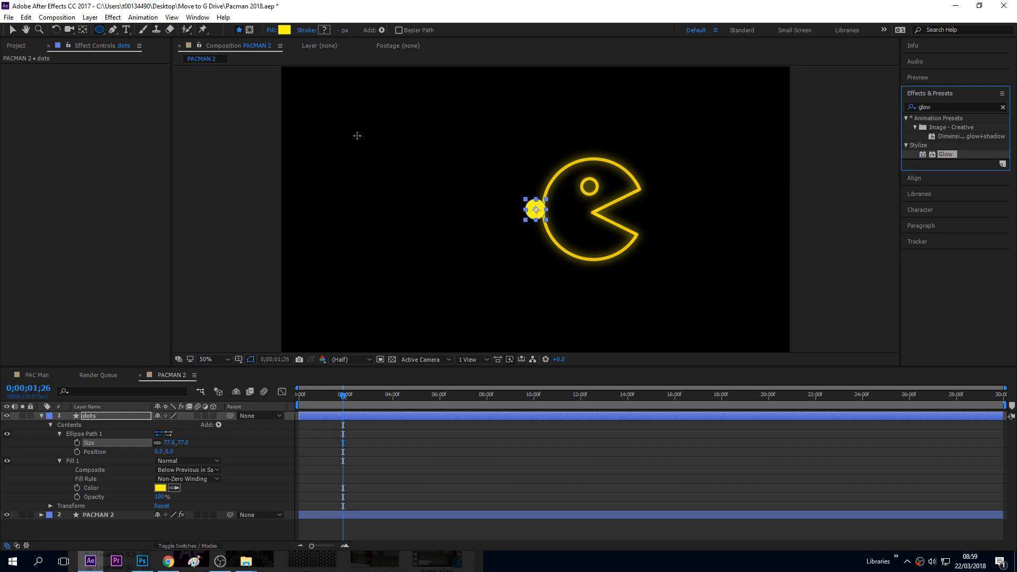
click(13, 30)
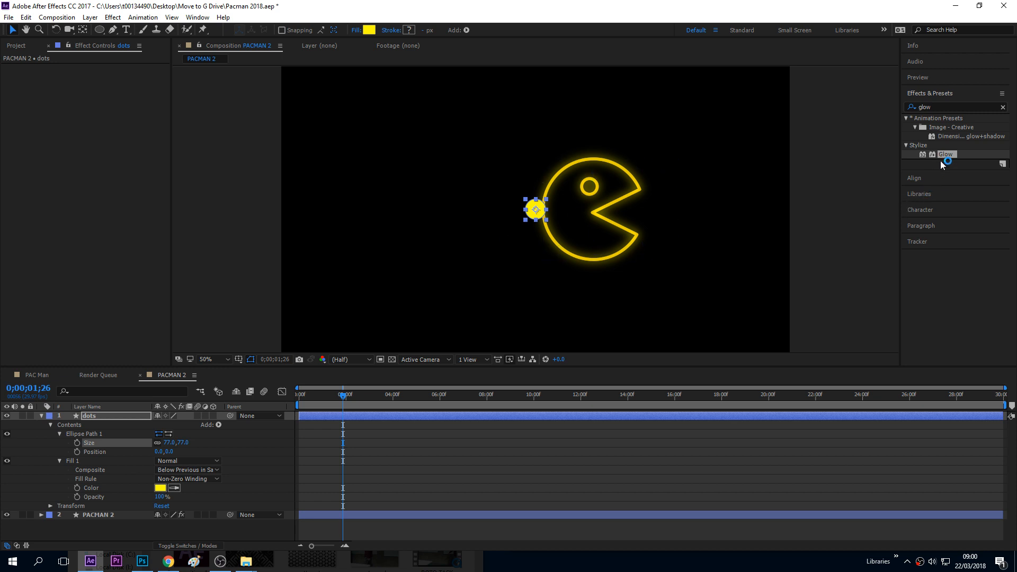
drag(946, 155, 95, 418)
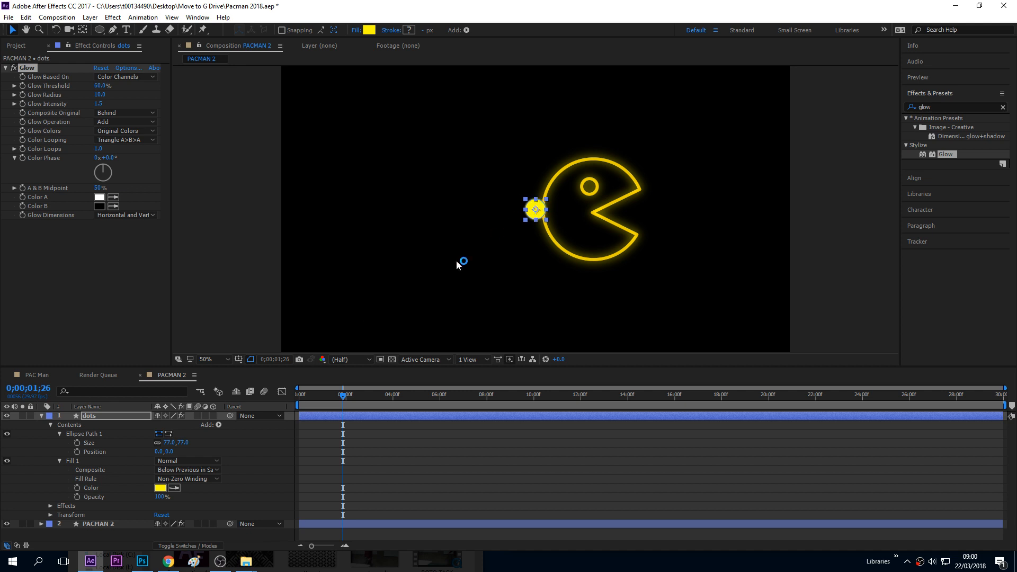
drag(534, 208, 303, 216)
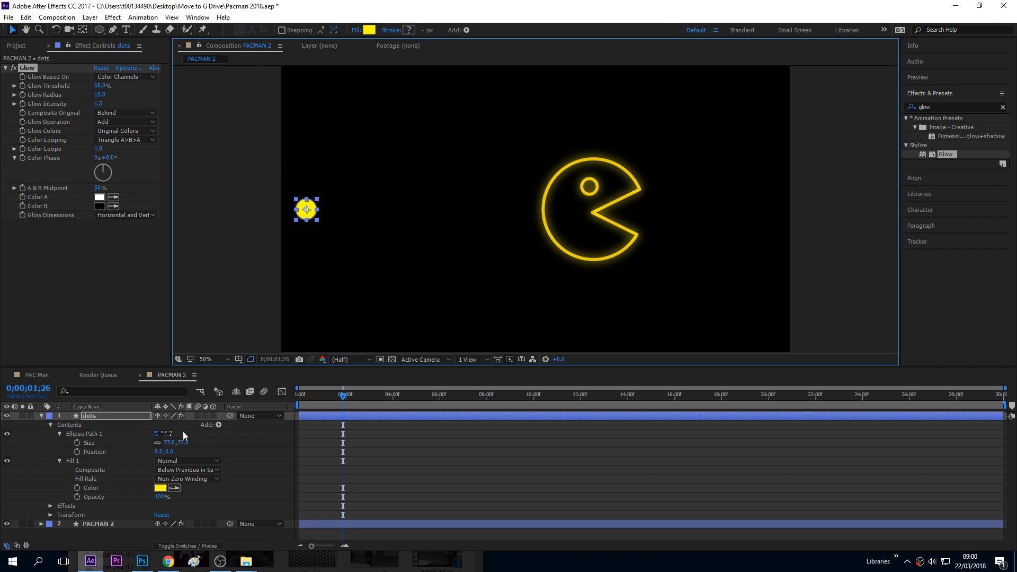
Add a Repeater to the dots layer and set its copies to 21 to form a row across the frame.
click(218, 425)
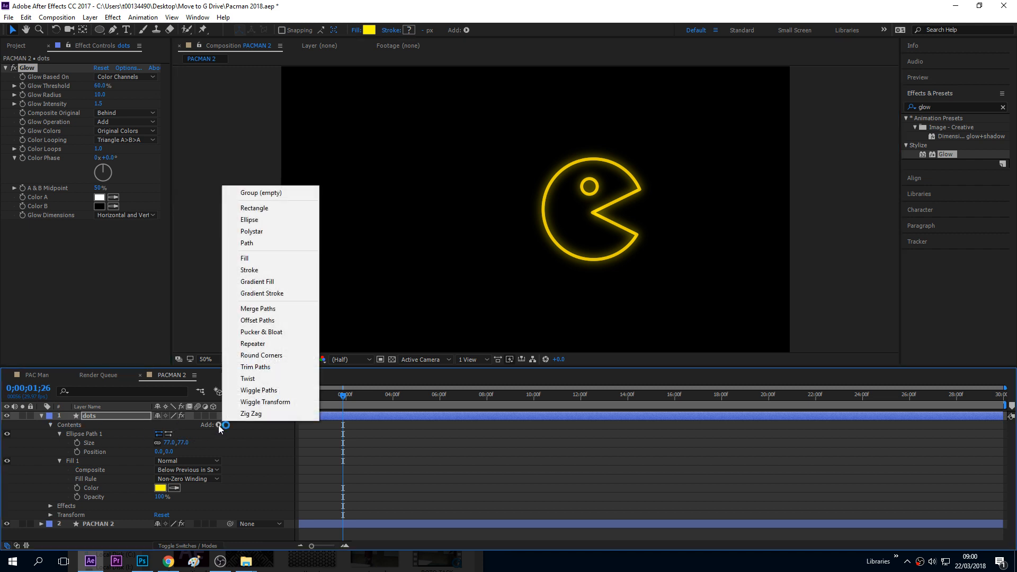
click(280, 344)
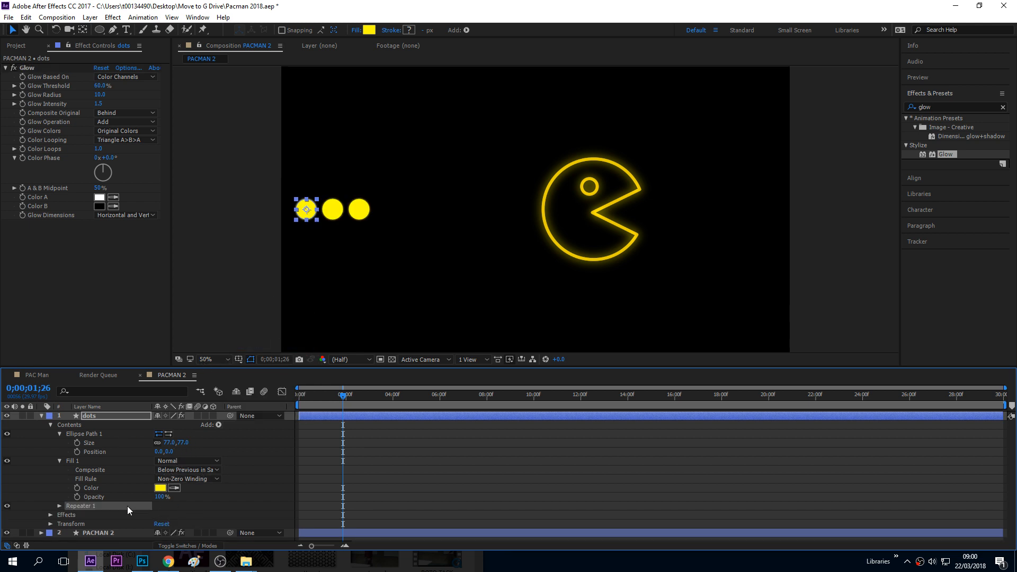
click(59, 507)
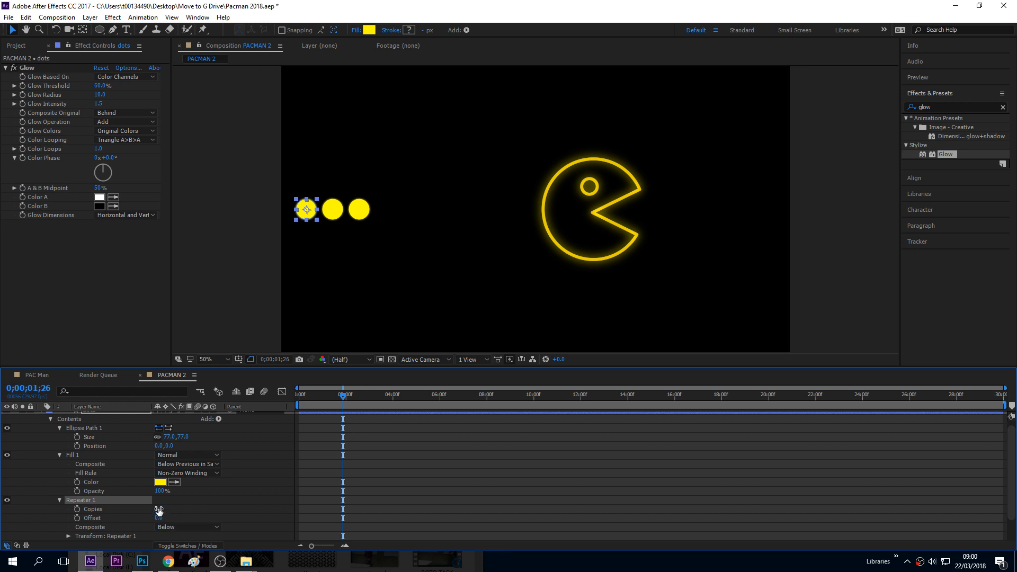
drag(157, 510, 170, 511)
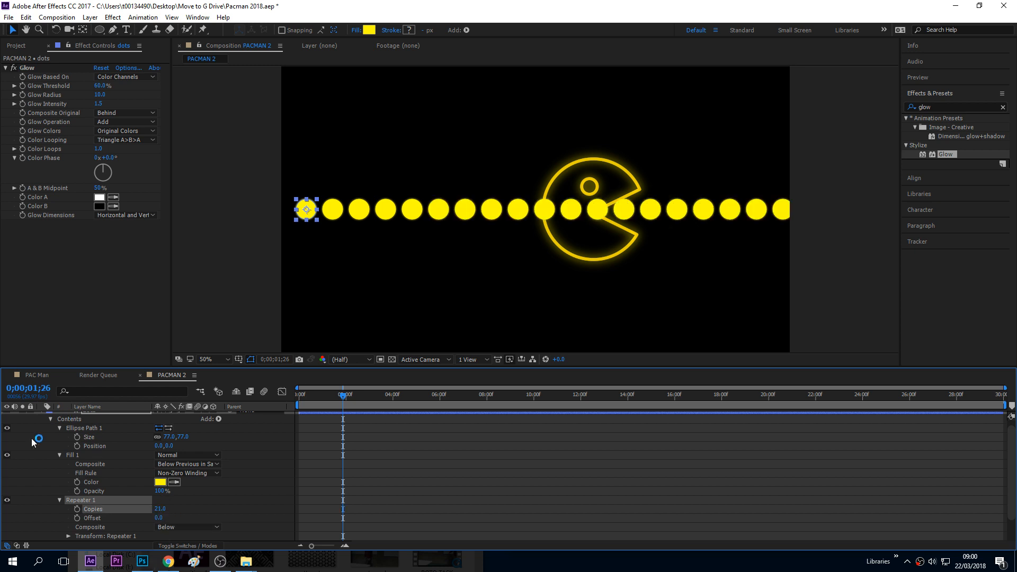
Set the ellipse size to 38, return to the start of the timeline and collapse the dots layer.
drag(168, 437, 154, 440)
drag(343, 401, 283, 424)
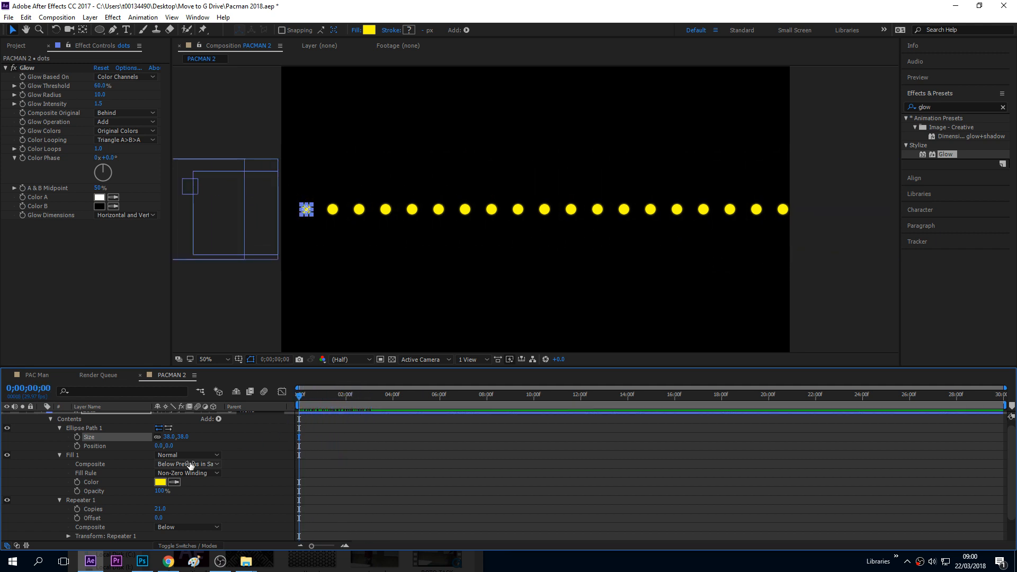
scroll(52, 430, up, 1)
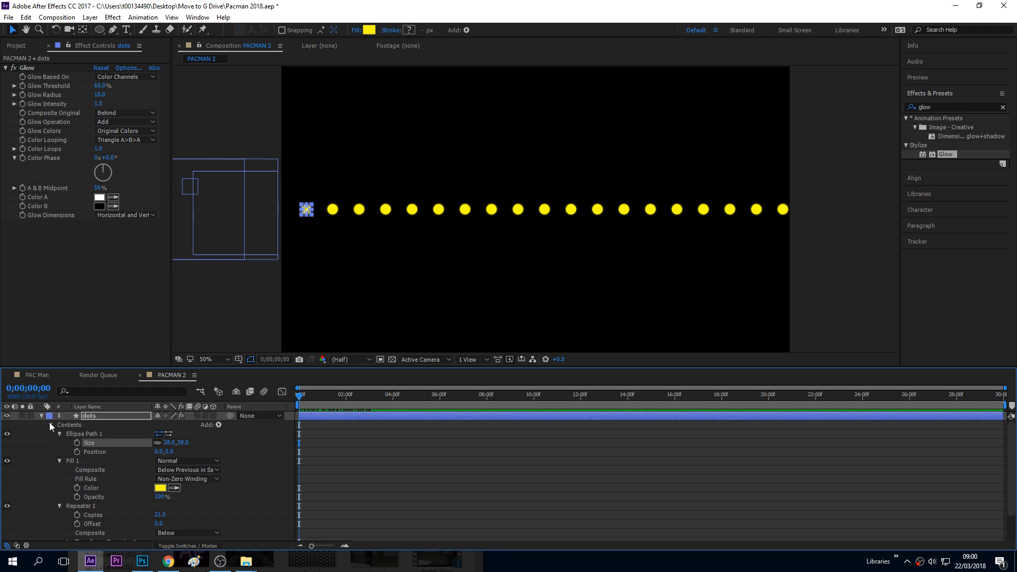
click(42, 416)
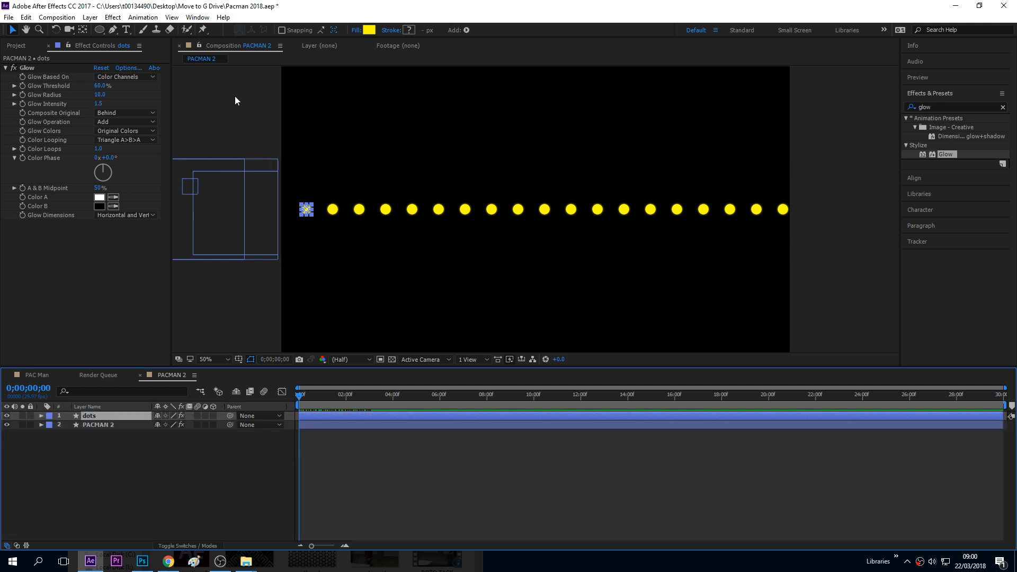
Draw a rectangular mask on the dots layer enclosing the whole row of dots.
click(100, 30)
click(125, 43)
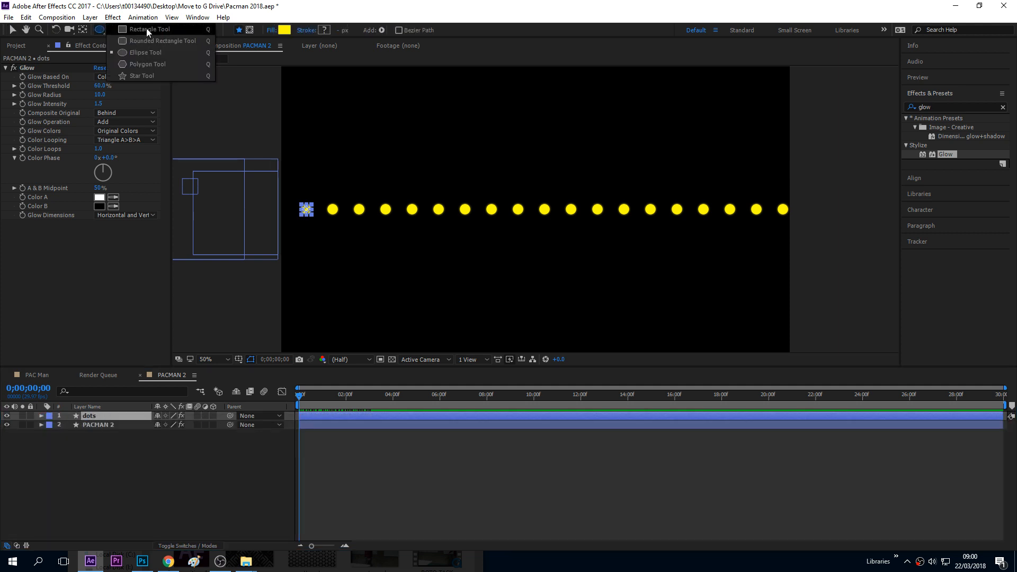
mouse_move(291, 186)
mouse_down()
mouse_move(313, 227)
mouse_move(354, 227)
mouse_up()
key(ctrl+z)
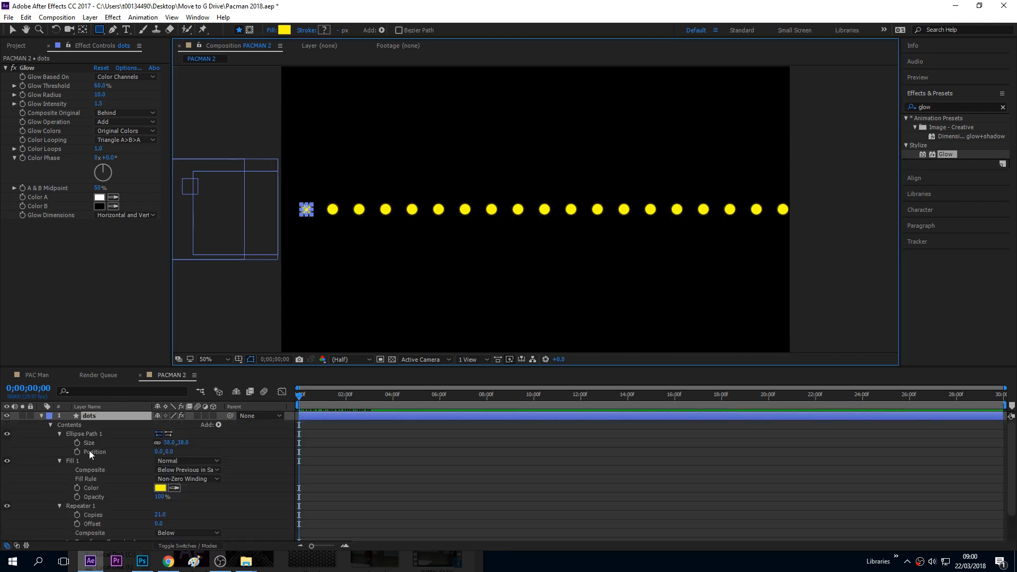
click(107, 416)
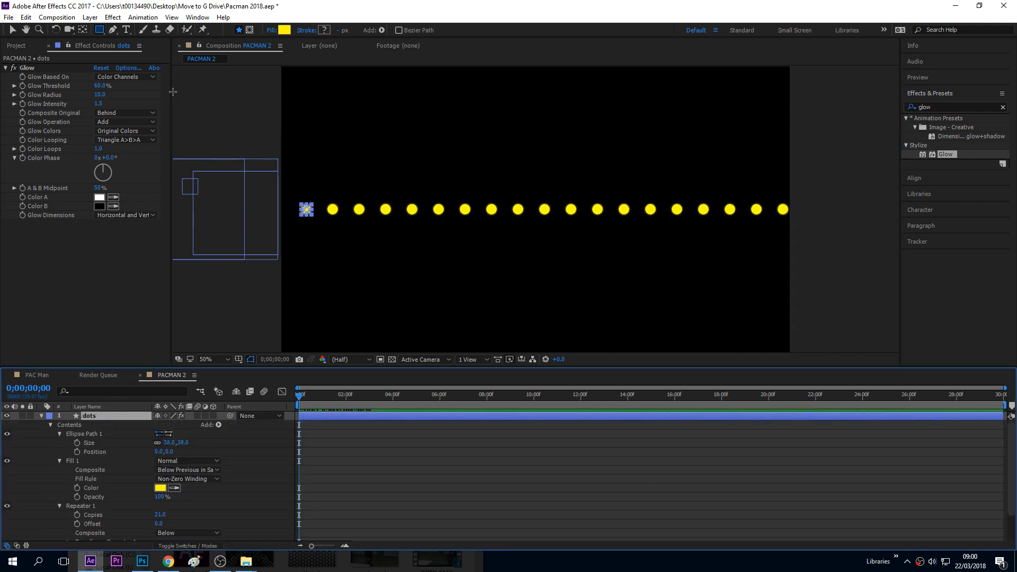
click(250, 29)
drag(292, 185, 809, 233)
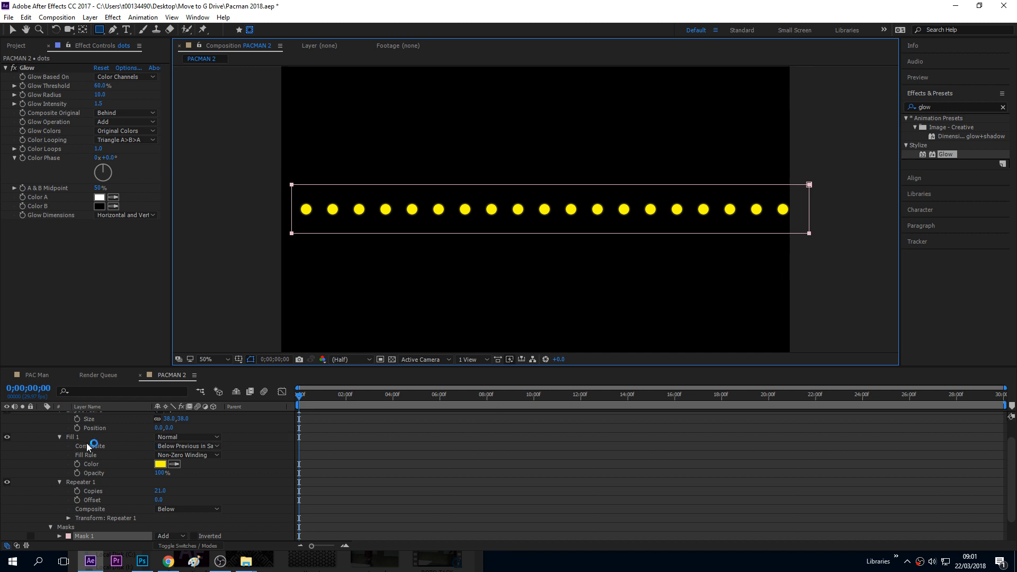
Collapse the dots layer's contents and stretch the mask's left edge outward beyond the frame.
scroll(177, 437, up, 2)
click(108, 416)
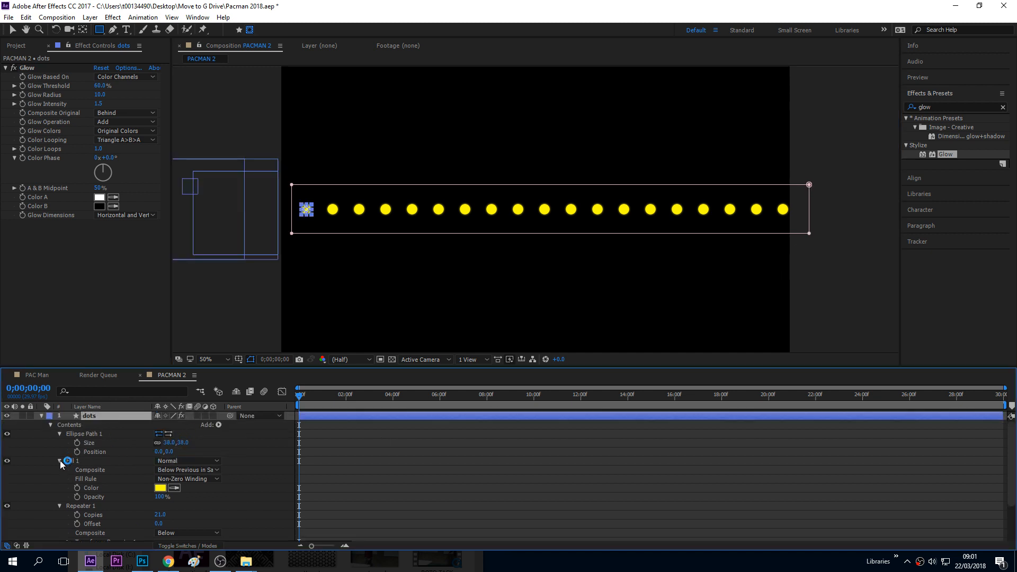
click(52, 424)
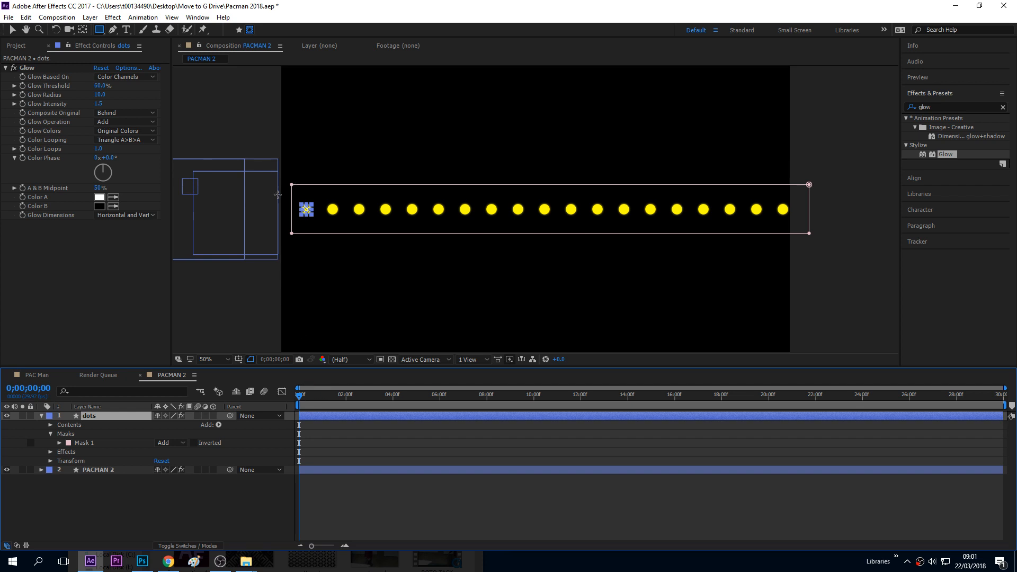
key(v)
click(293, 188)
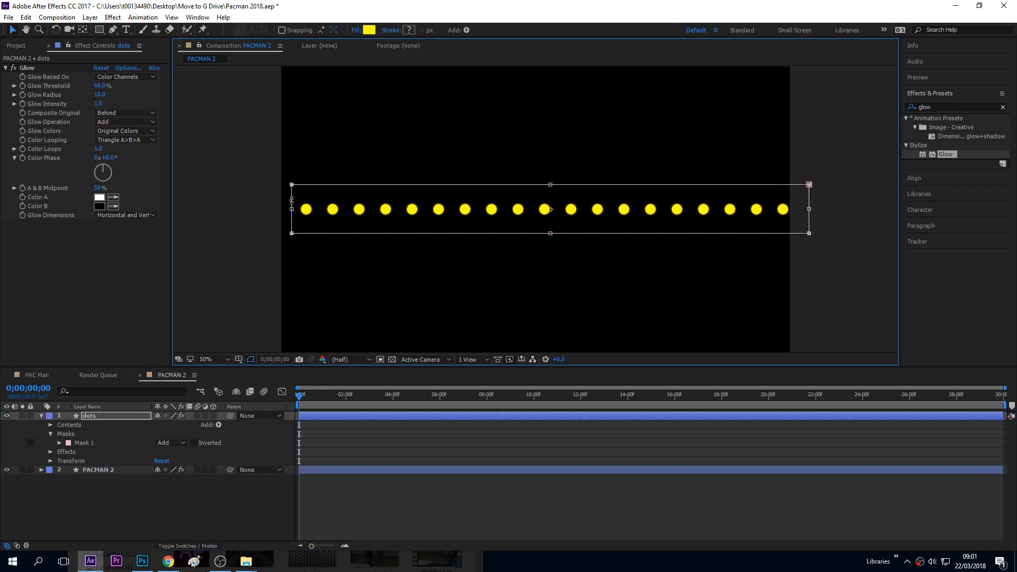
drag(291, 209, 247, 212)
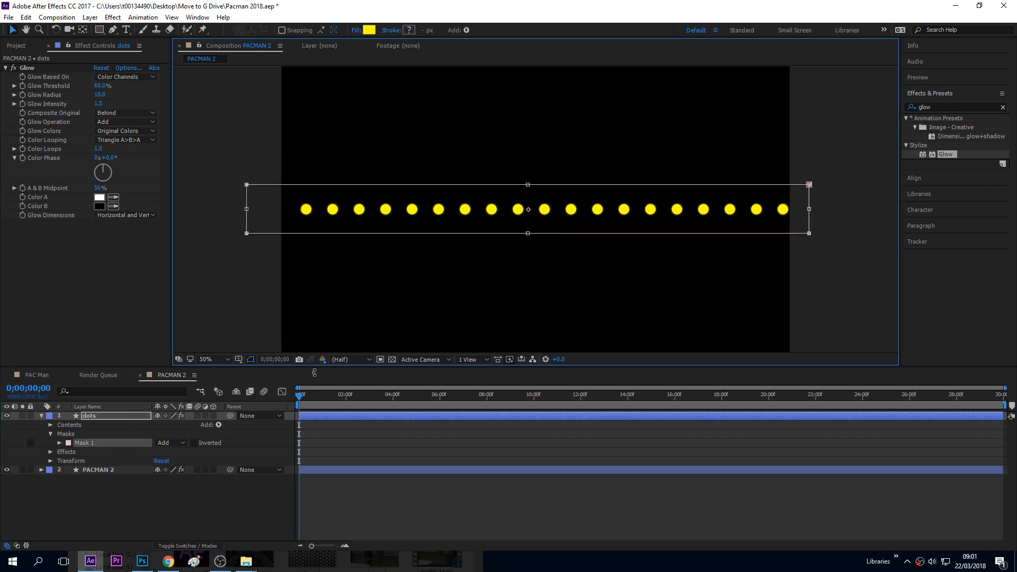
Scrub to 0;00;02;29 to check Pac-Man's crossing, and keyframe the dots layer's Mask Path at the start of the timeline.
click(300, 397)
drag(300, 396, 369, 407)
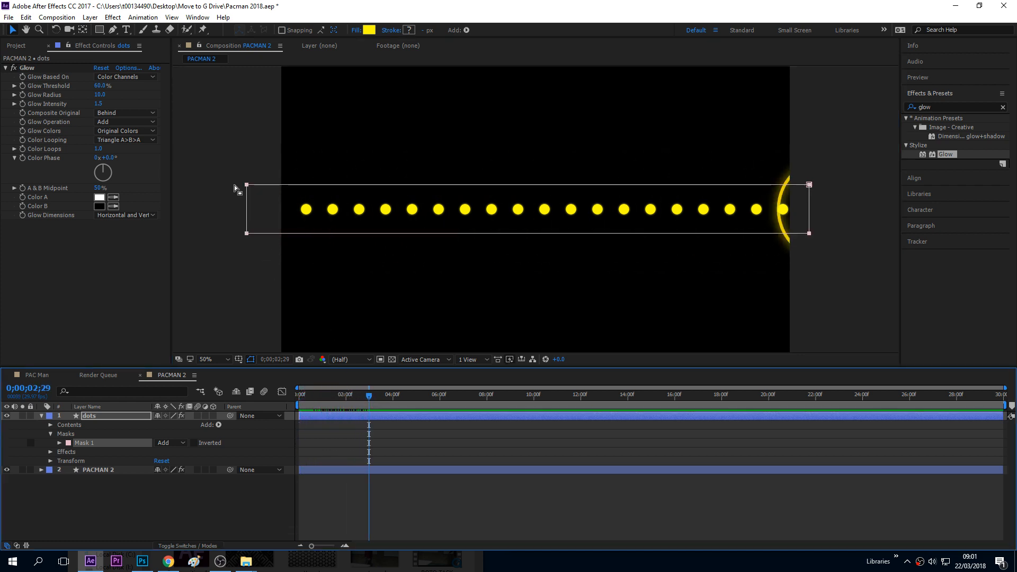
key(Home)
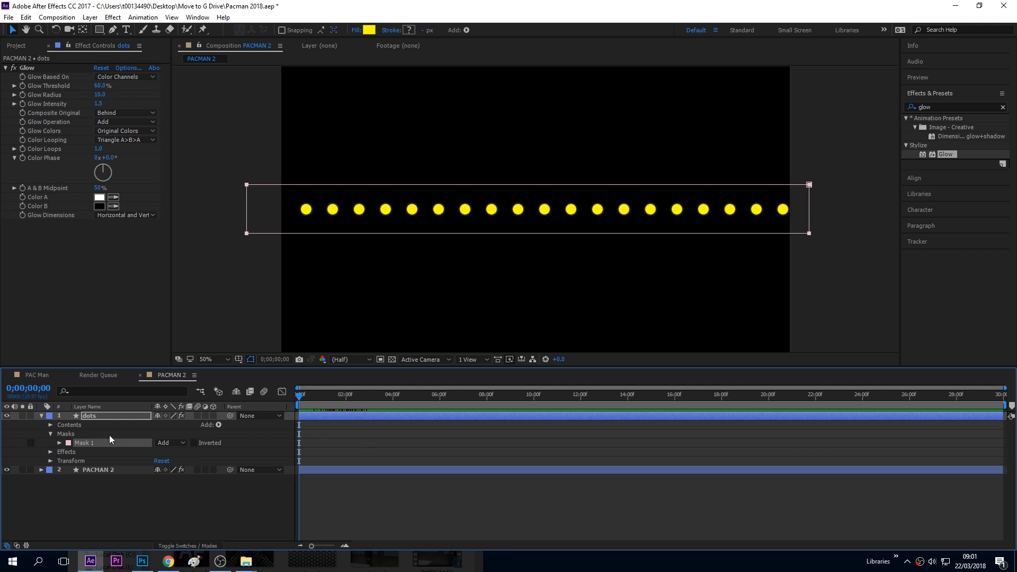
click(97, 418)
key(m)
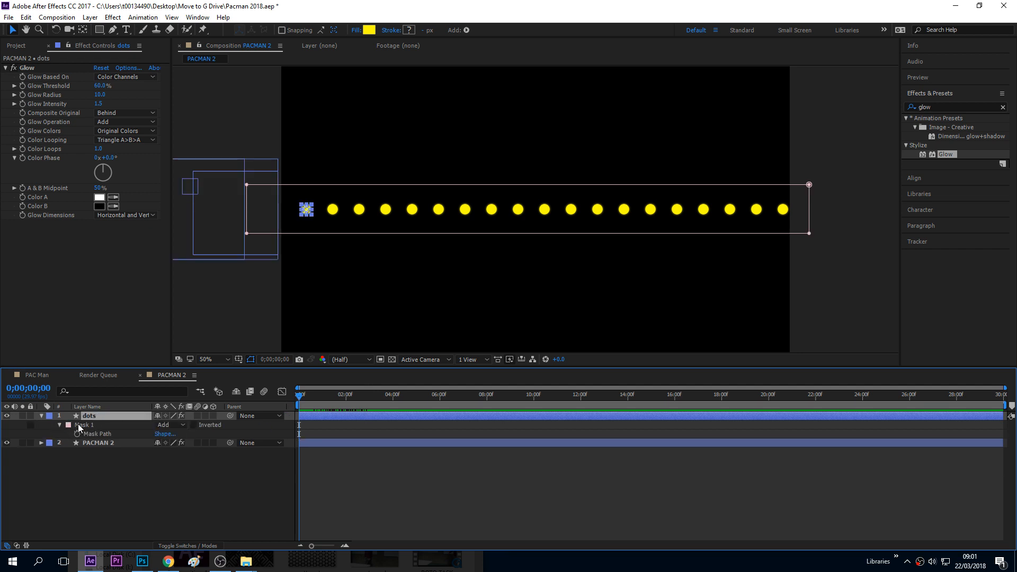
click(77, 434)
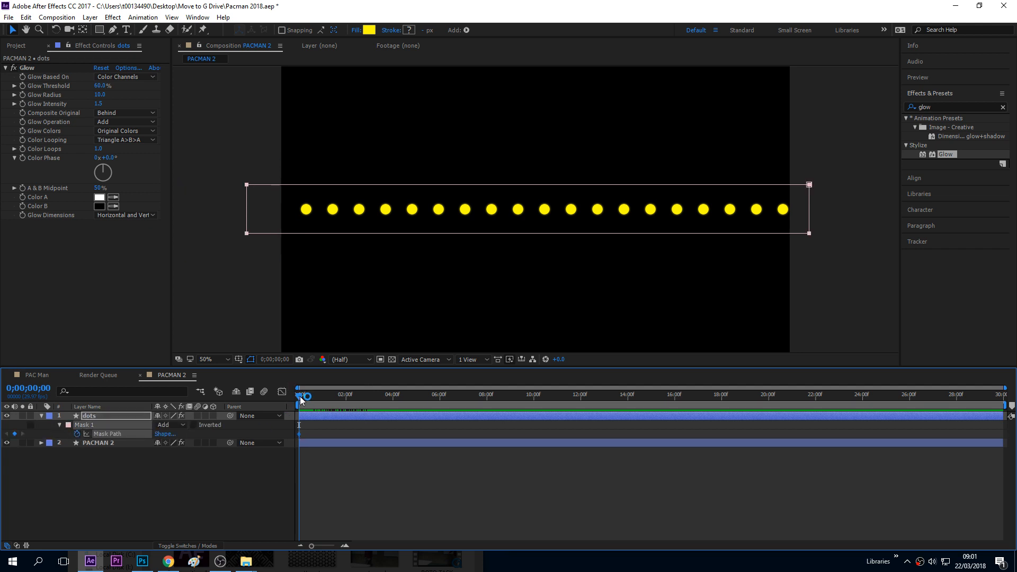
At 0;00;02;29, collapse the dots mask's left edge past the frame's right side, and return to the start of the timeline.
drag(301, 399, 369, 402)
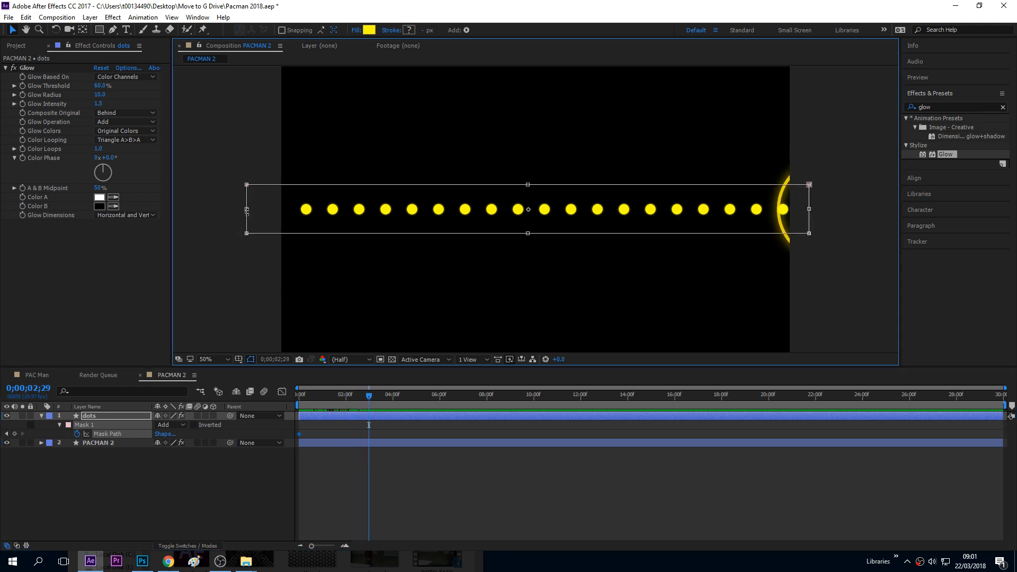
drag(248, 208, 812, 207)
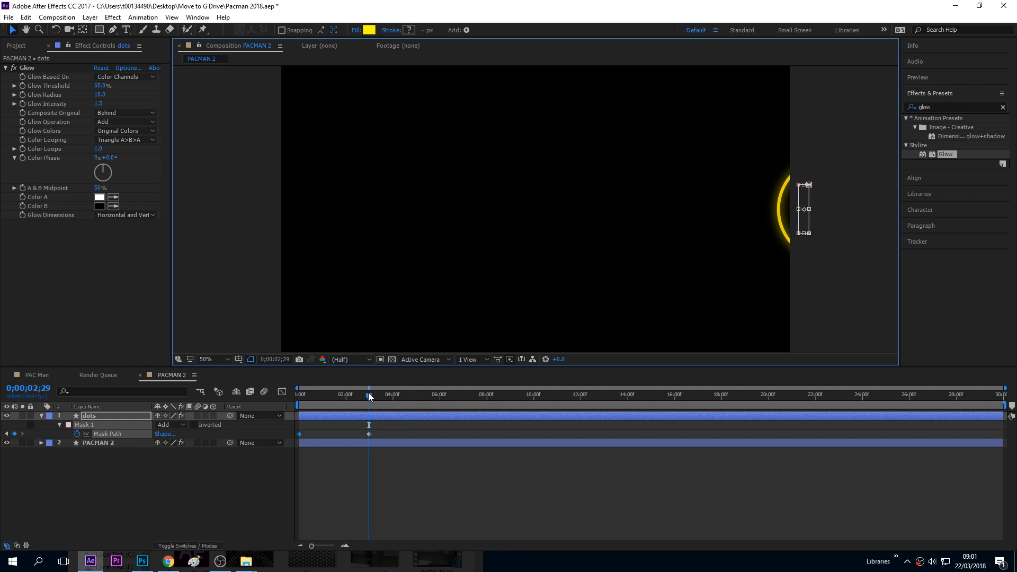
drag(367, 393, 288, 405)
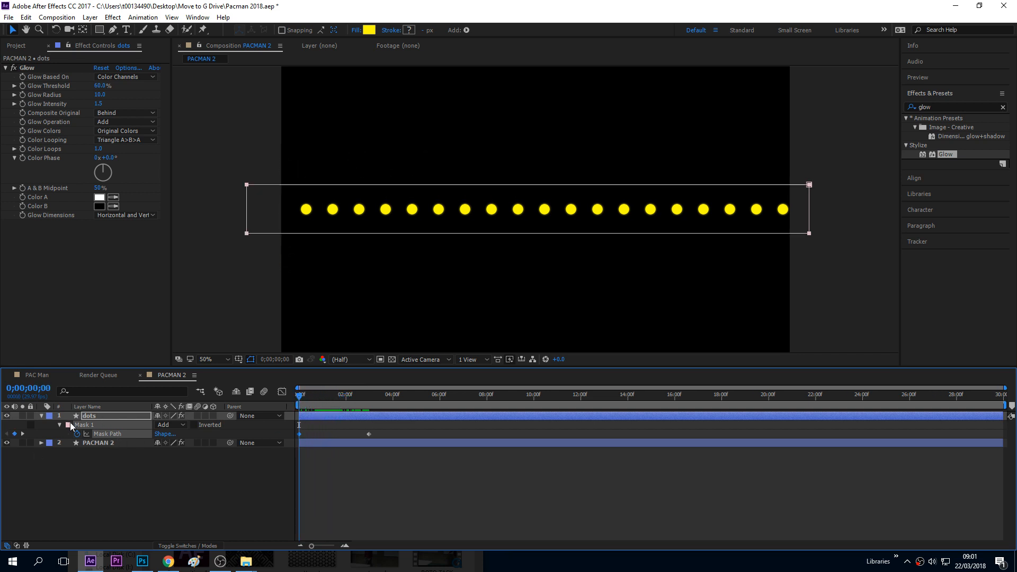
Collapse the dots layer and move the PACMAN 2 layer above it in the layer stack.
click(42, 415)
drag(95, 425, 98, 415)
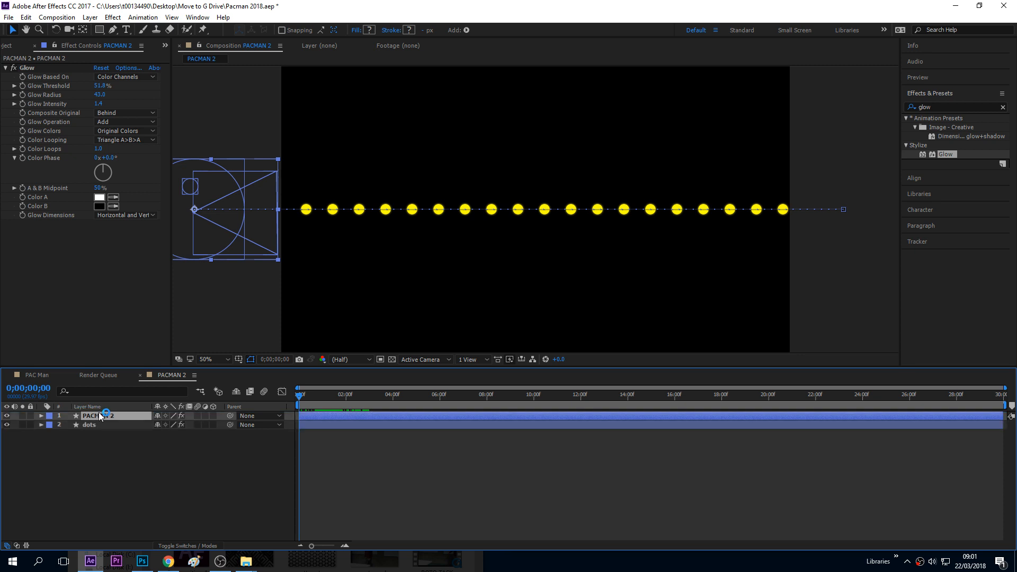
Enable Fill 1 in the PACMAN 2 layer's contents and set its colour to near-black 010101.
click(41, 415)
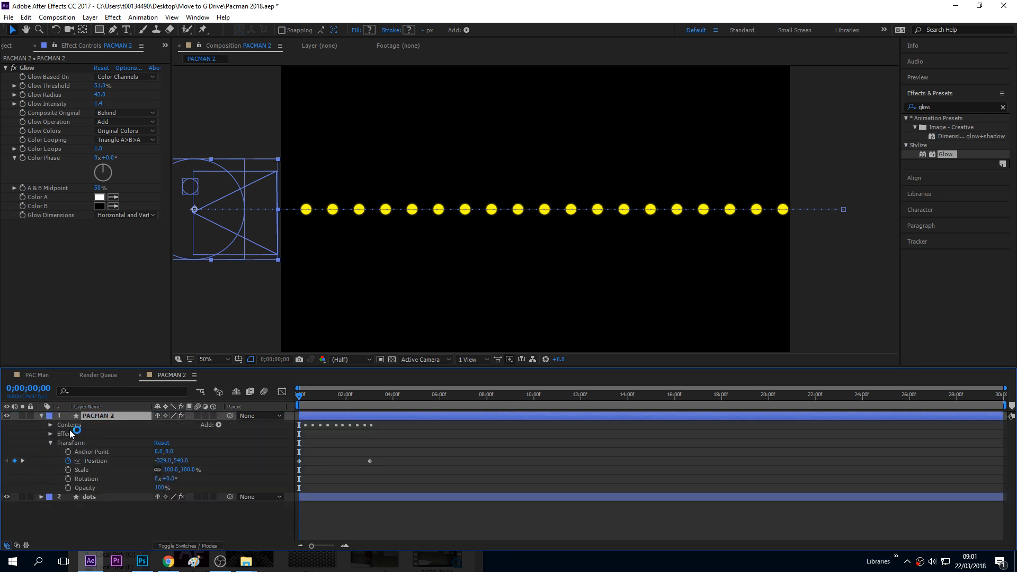
click(50, 424)
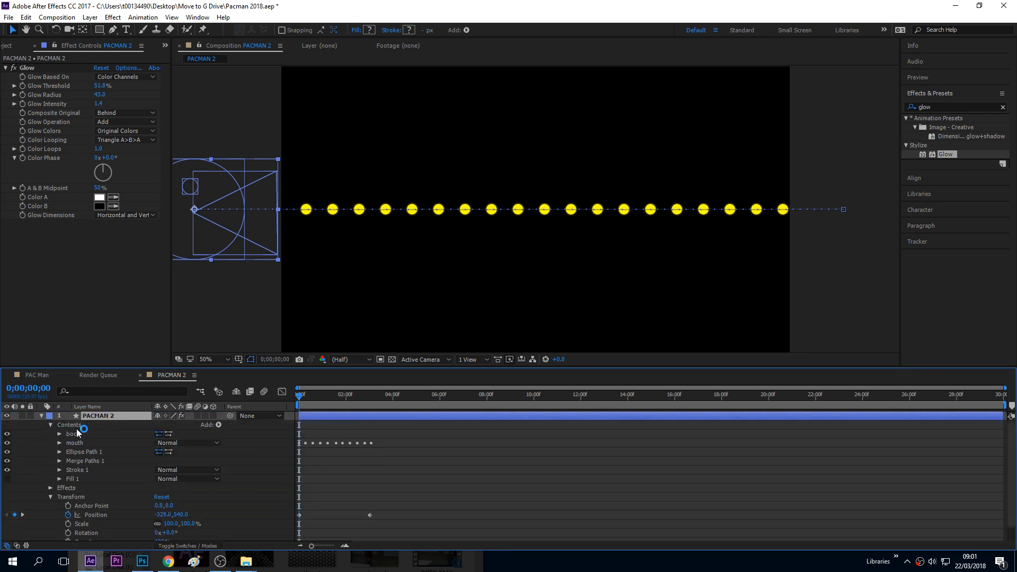
click(7, 479)
click(60, 479)
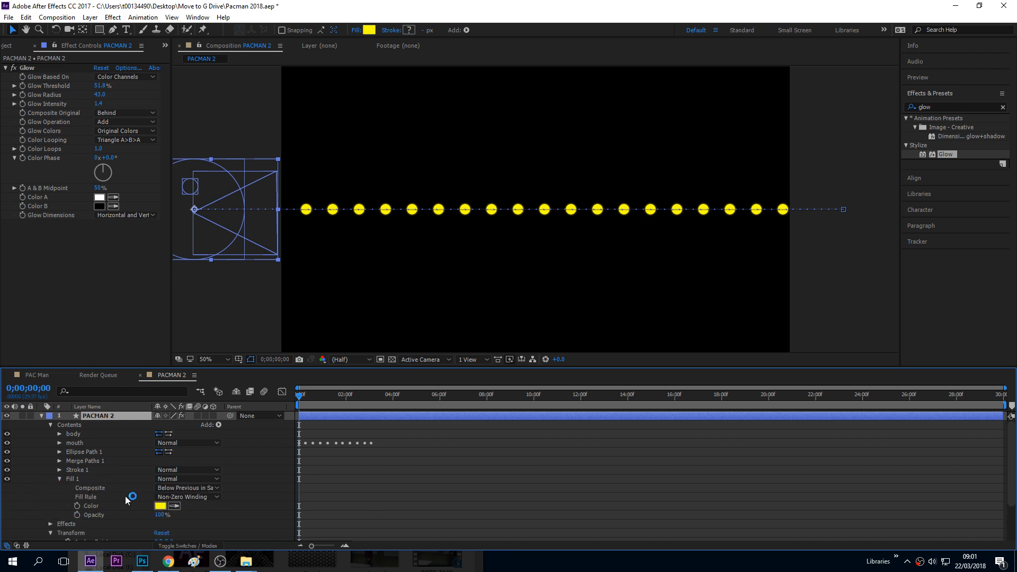
click(160, 506)
click(385, 348)
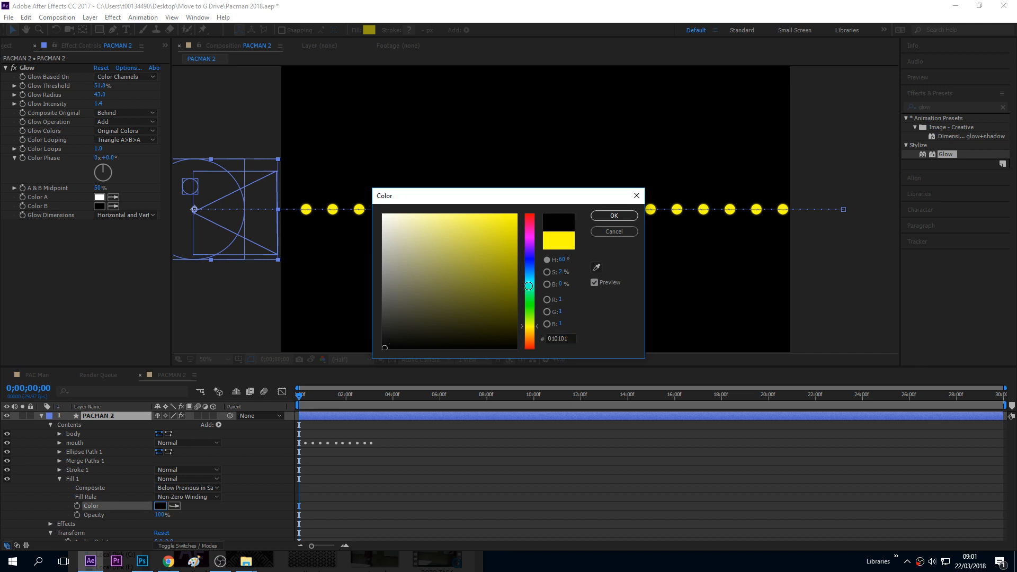
click(615, 215)
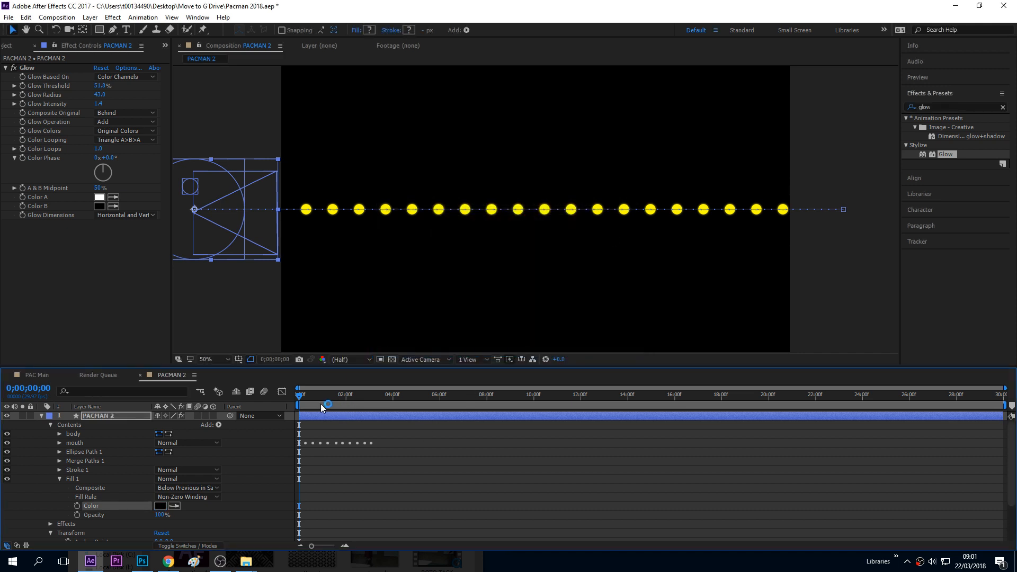
Scrub through the animation, end the work area at 0;00;03;04 and play a preview of Pac-Man eating the dots.
mouse_move(300, 398)
mouse_down()
mouse_move(356, 398)
mouse_move(287, 405)
mouse_up()
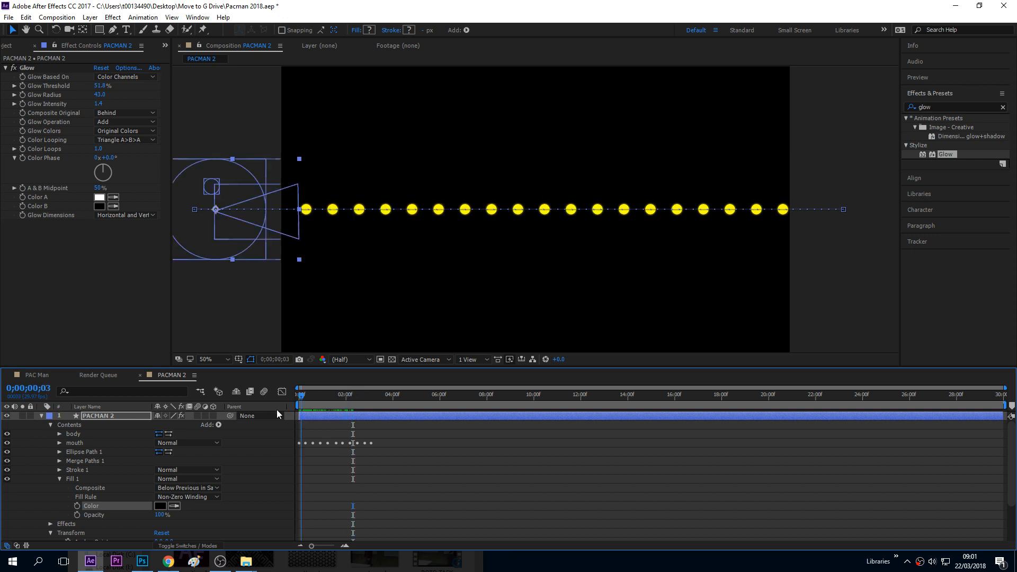
click(373, 395)
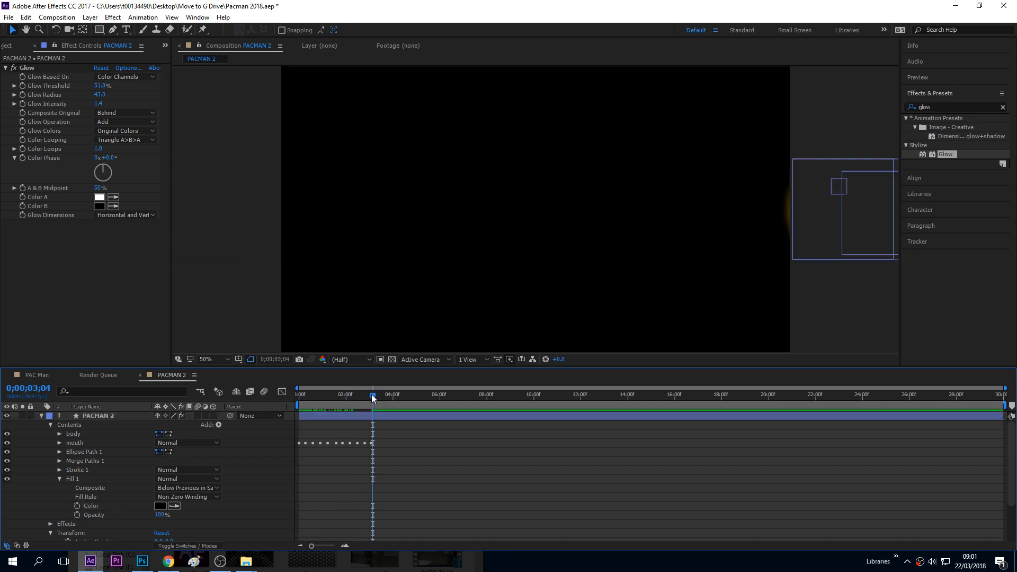
key(space)
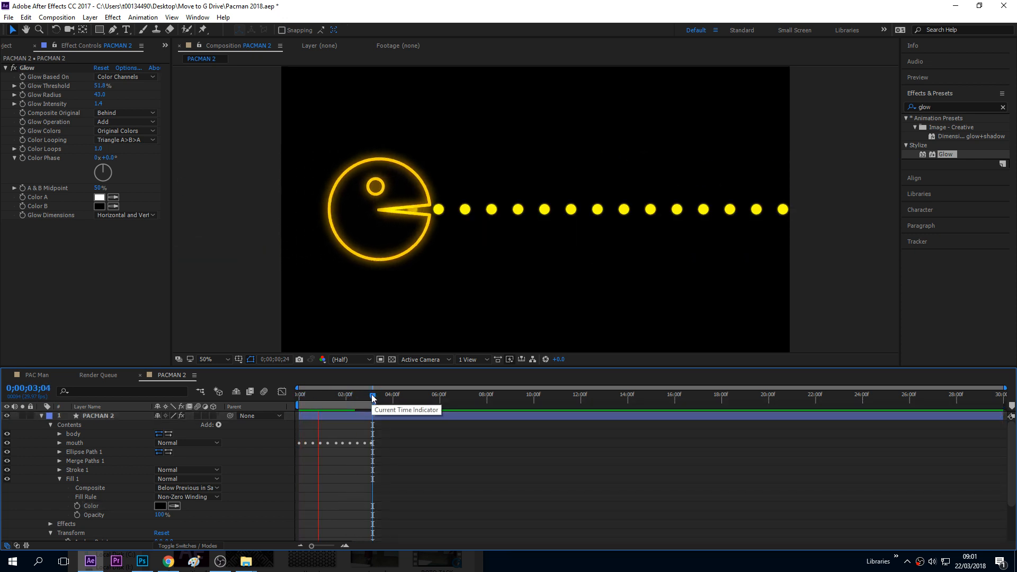